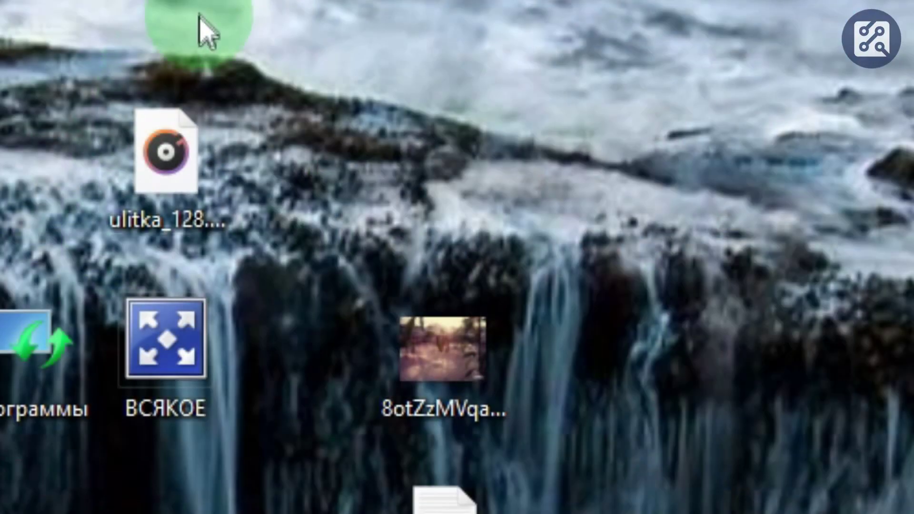
- In the Windows display settings, select display 1 and check its available screen resolutions, keeping 1024 × 768
right_click(198, 29)
left_click(288, 424)
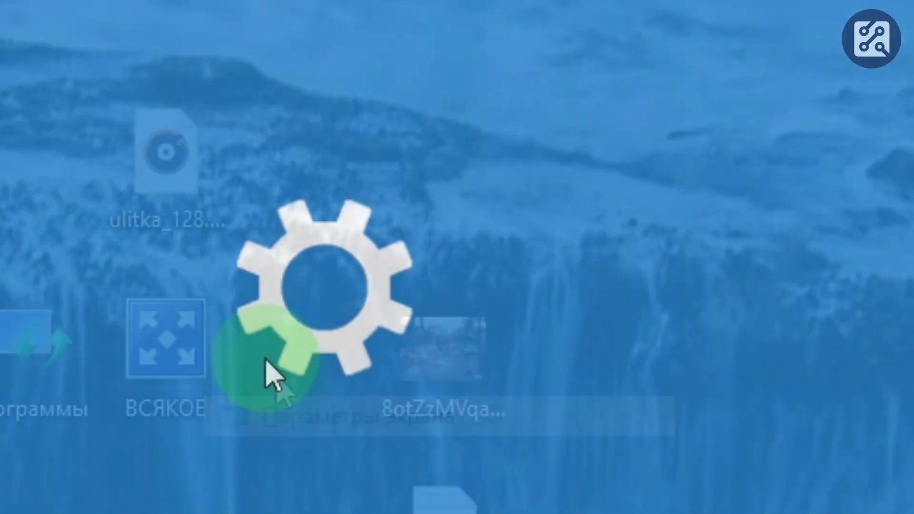
left_click(429, 176)
left_click(464, 151)
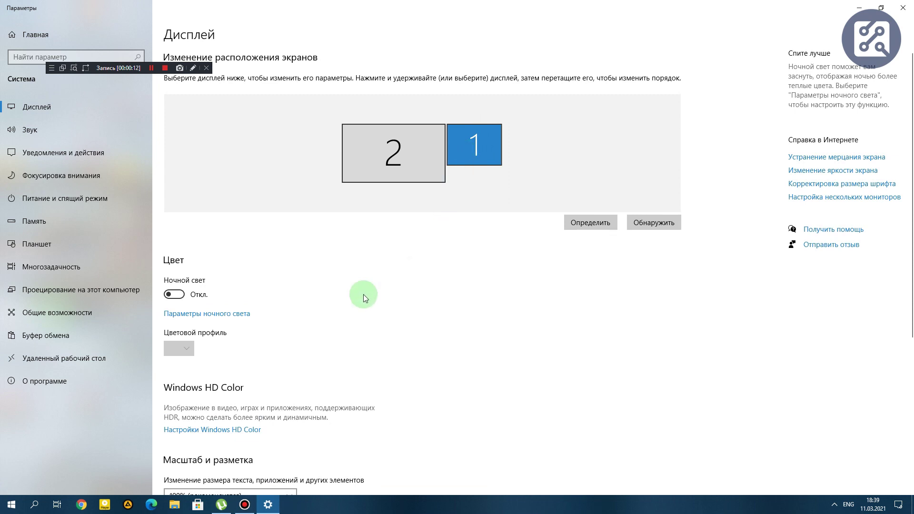
scroll(353, 296, "down", 5)
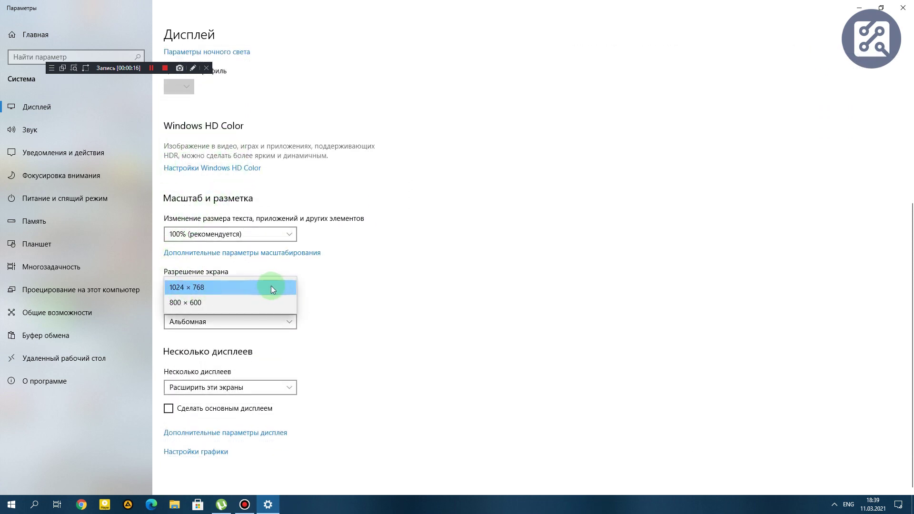
left_click(259, 287)
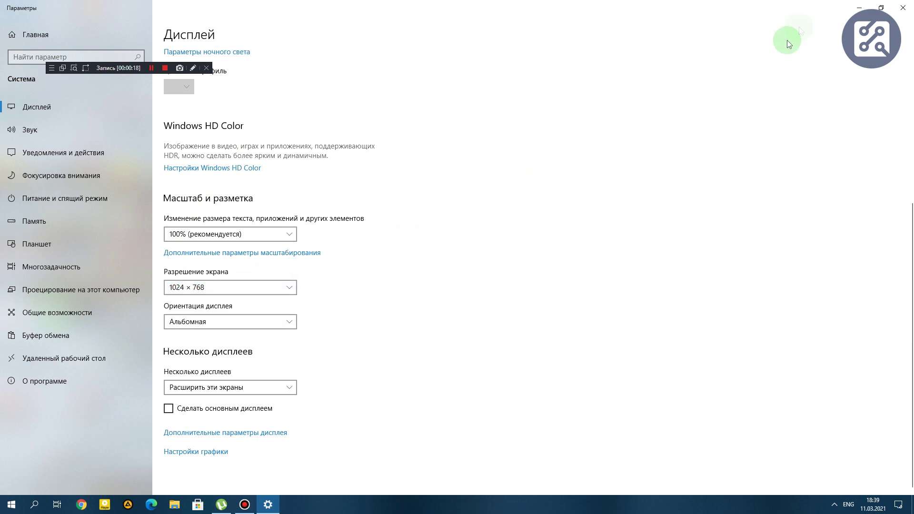
- Switch to Computer Management for this PC and expand the «Мониторы» category in Device Manager
left_click(176, 506)
right_click(125, 66)
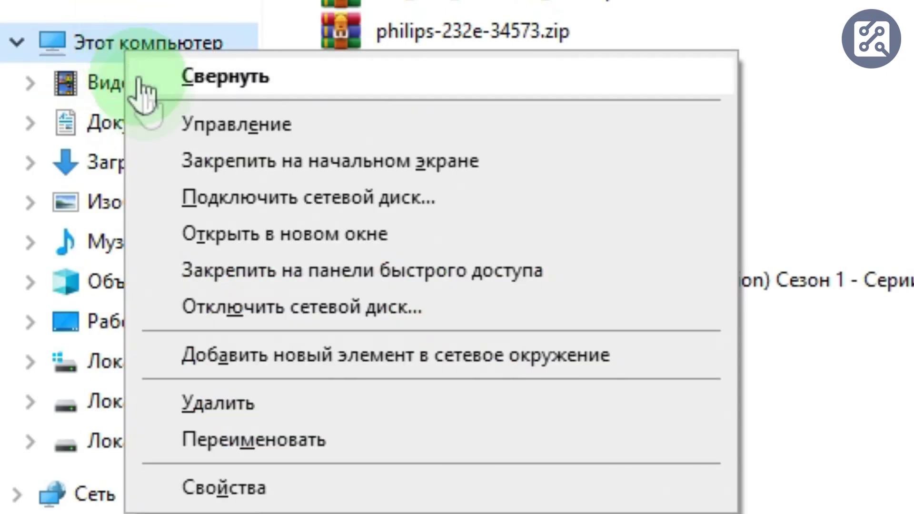
left_click(162, 127)
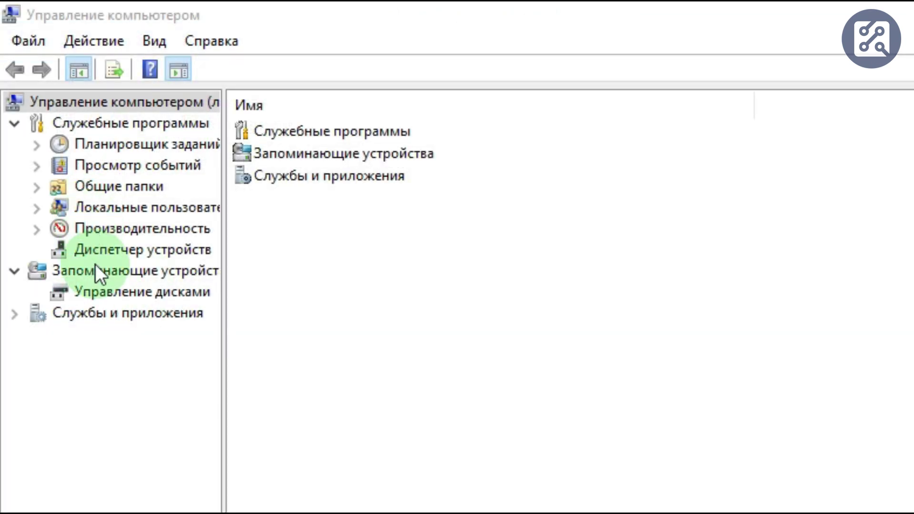
left_click(81, 249)
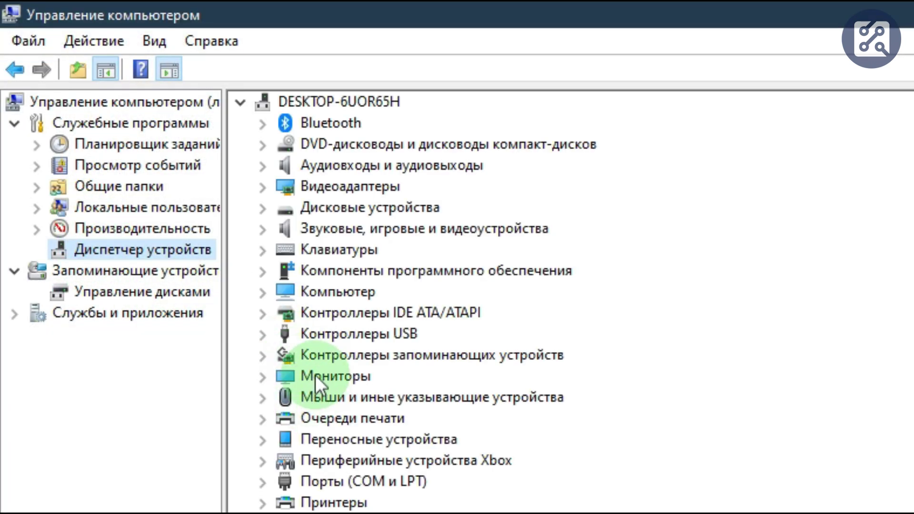
double_click(315, 376)
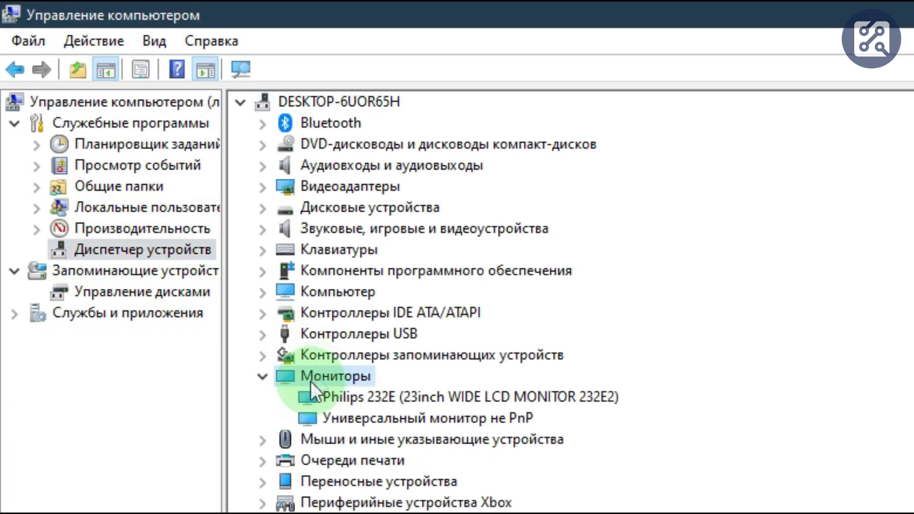
- Uninstall the «Универсальный монитор не PnP» device and scan for hardware changes
right_click(472, 419)
left_click(495, 485)
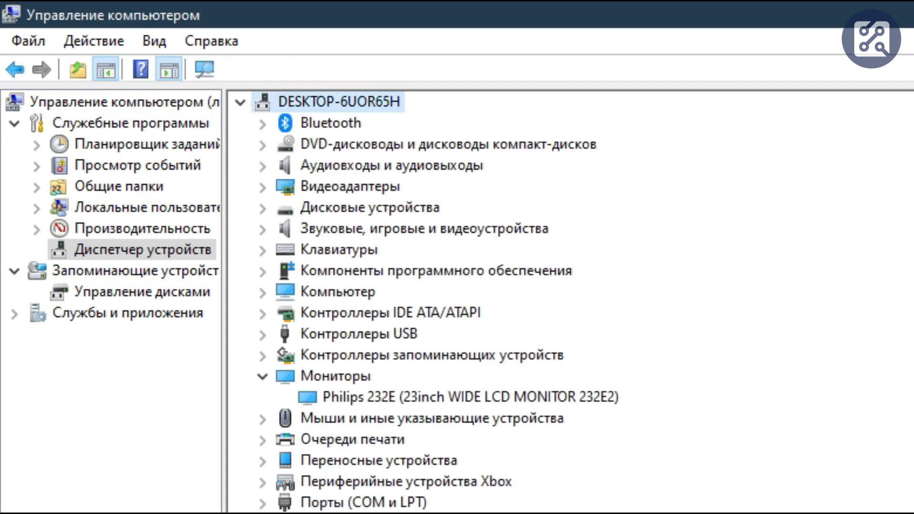
left_click(204, 70)
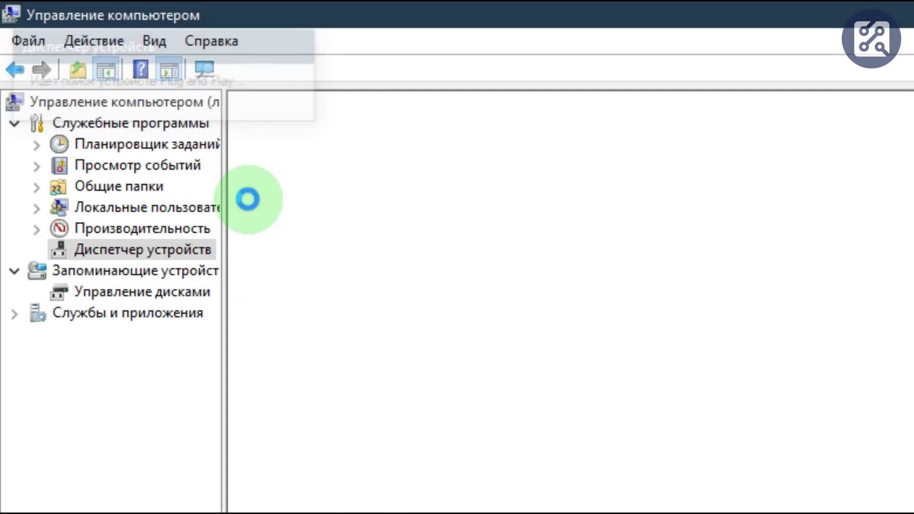
right_click(391, 418)
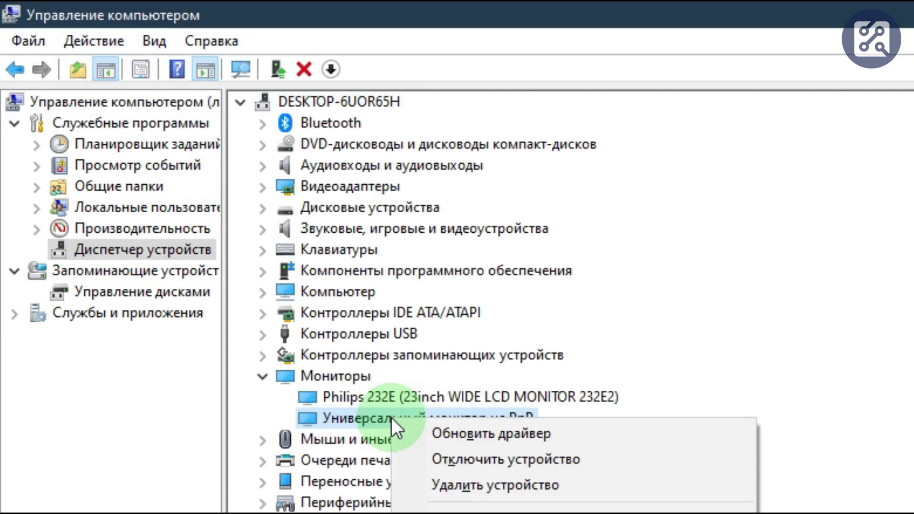
left_click(326, 462)
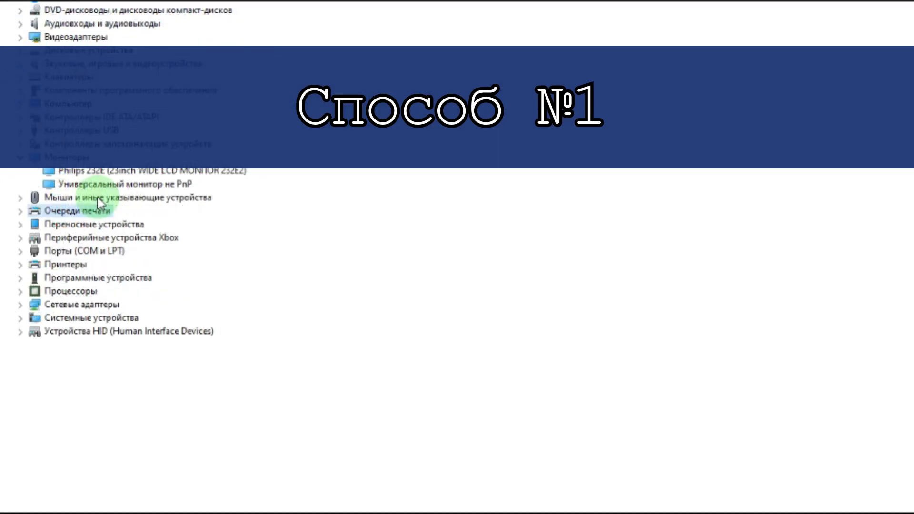
- Manually update the «Универсальный монитор не PnP» driver to «Универсальный монитор PnP» from the list of available drivers, and rescan the hardware
left_click(108, 186)
right_click(108, 187)
left_click(143, 196)
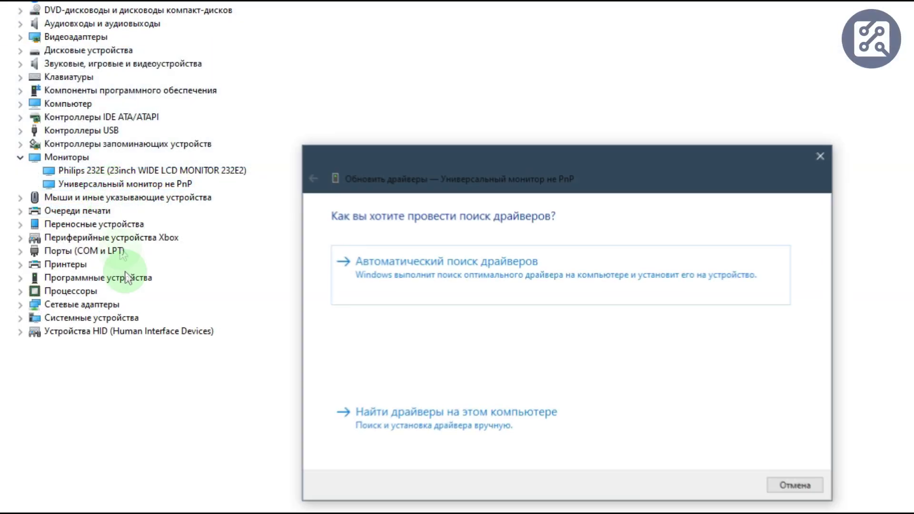
left_click(389, 410)
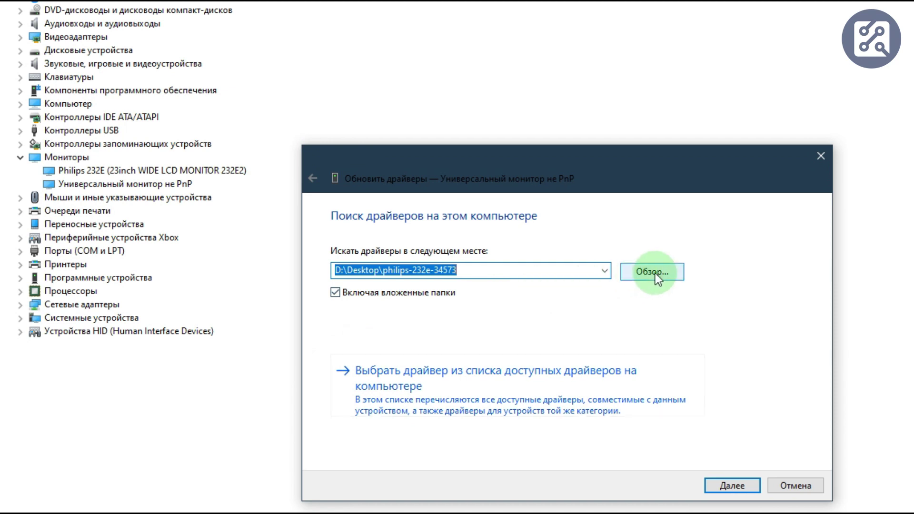
left_click(430, 387)
left_click(374, 339)
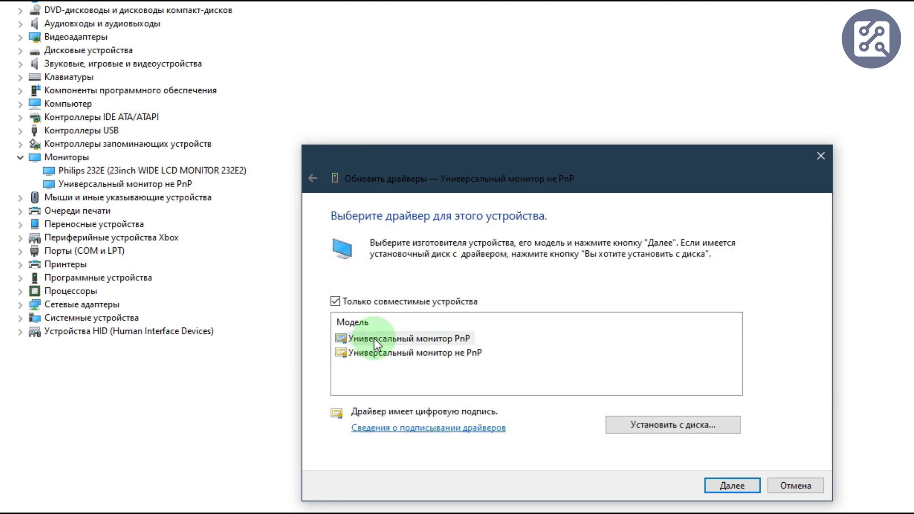
left_click(728, 487)
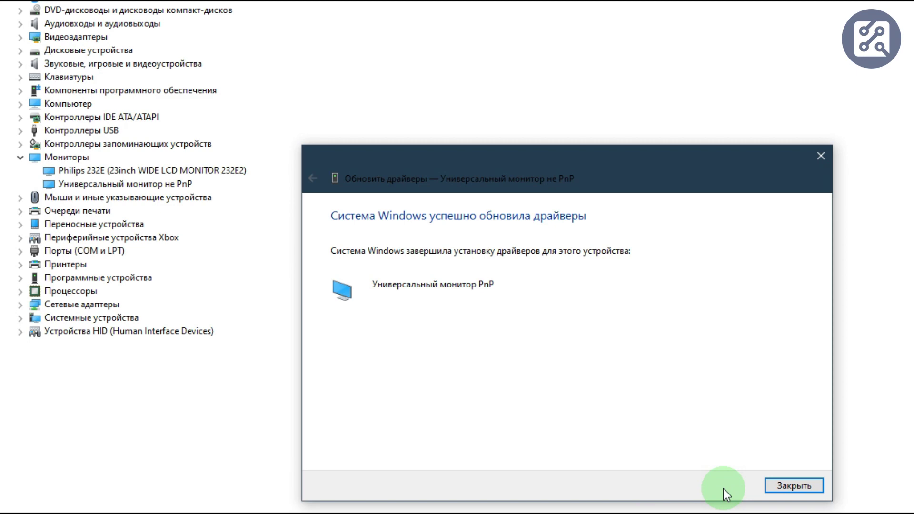
left_click(777, 488)
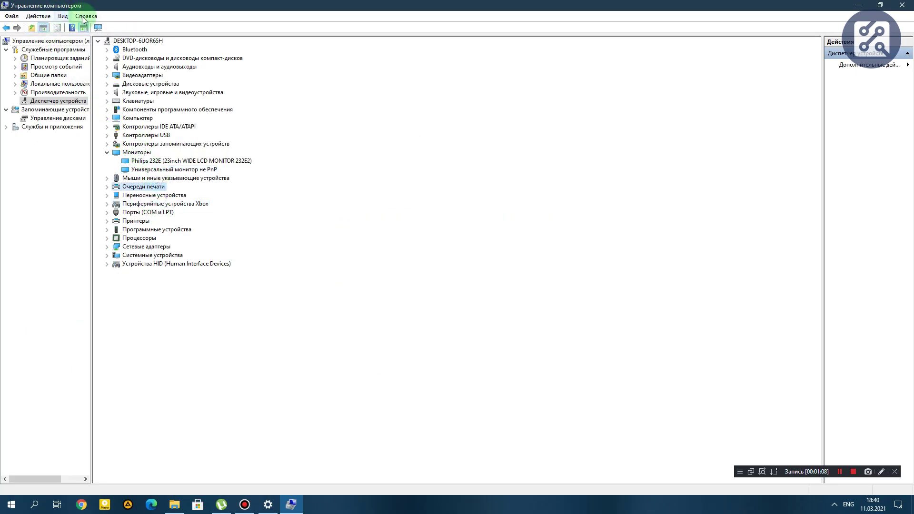
left_click(98, 28)
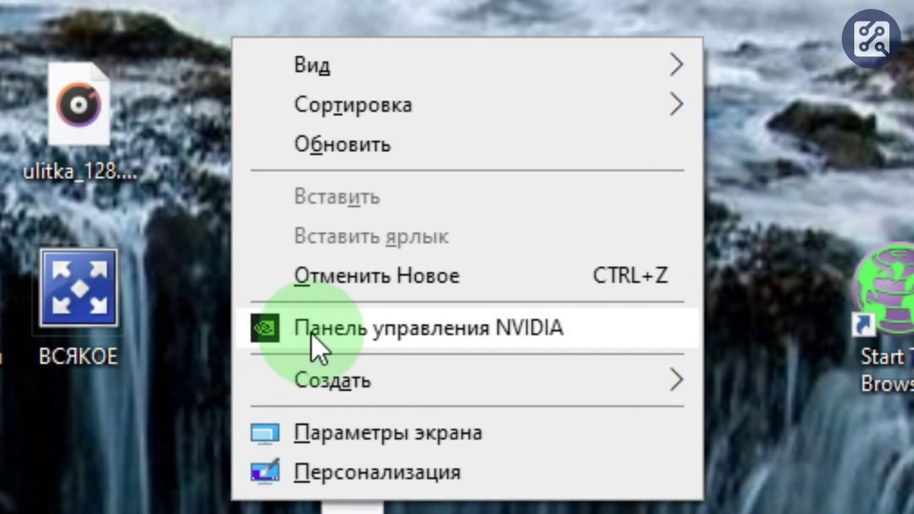
- Switch to the NVIDIA Control Panel and start creating a custom resolution for the «Цифровой ди...» display
left_click(314, 333)
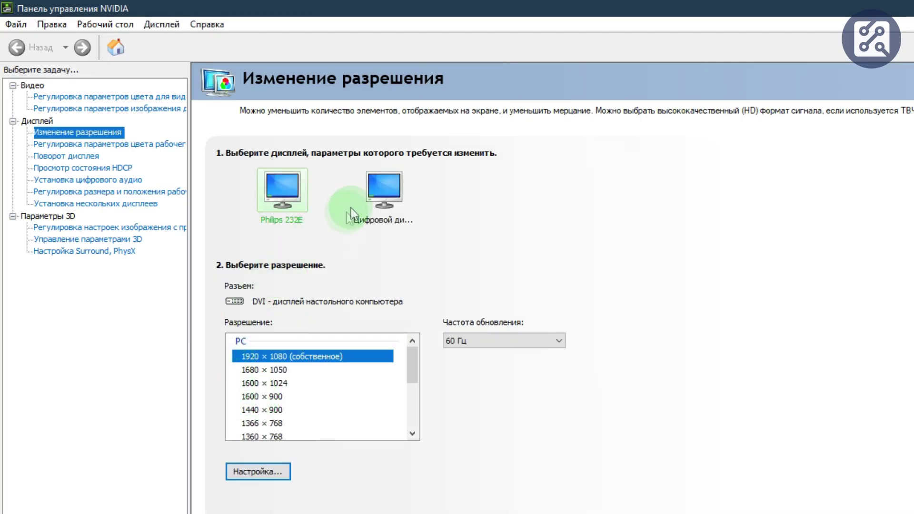
left_click(379, 191)
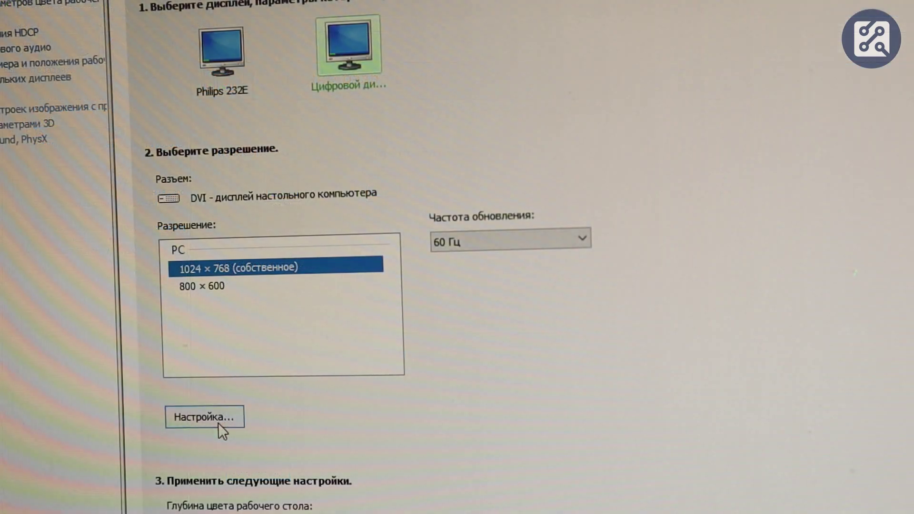
left_click(207, 418)
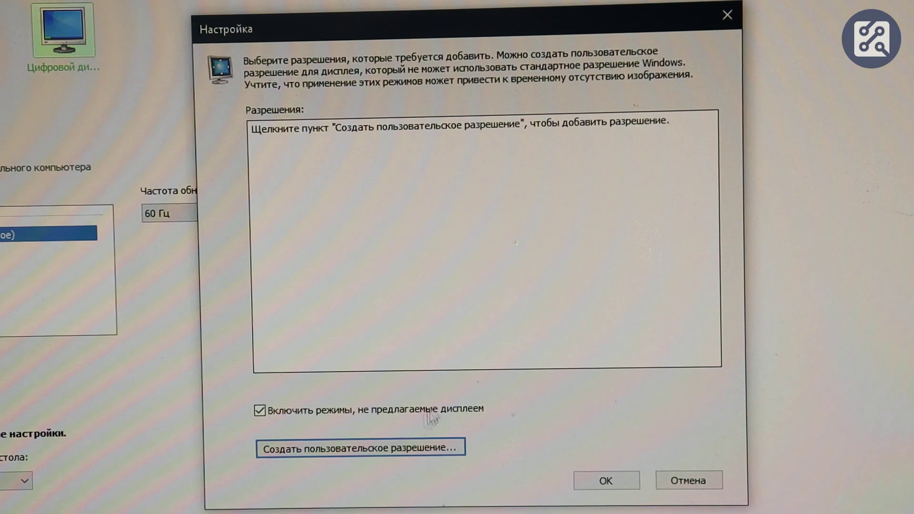
left_click(419, 447)
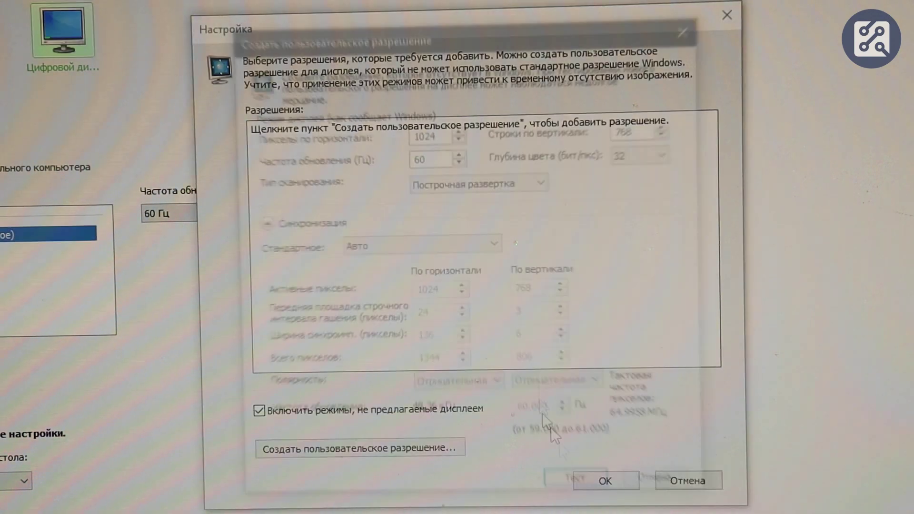
- Set the custom resolution to 1920 horizontal pixels and 1080 vertical lines
double_click(428, 133)
type("1920")
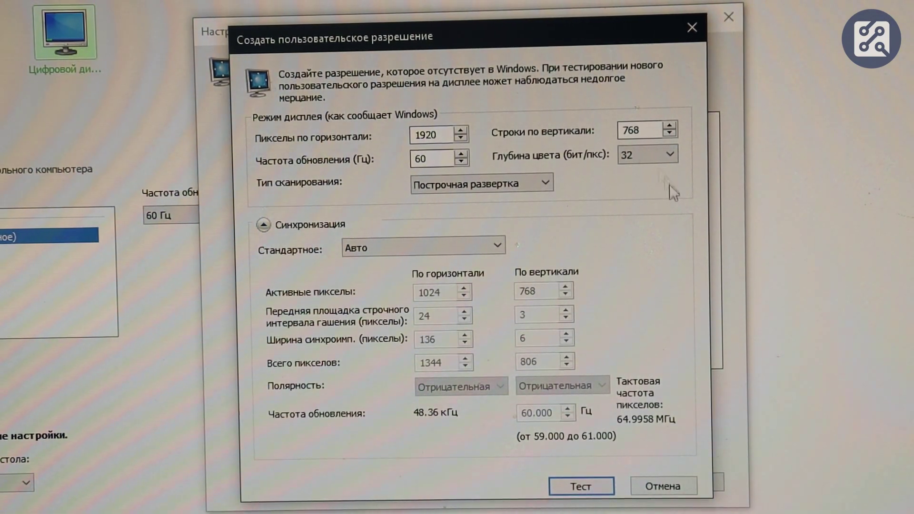
type("18")
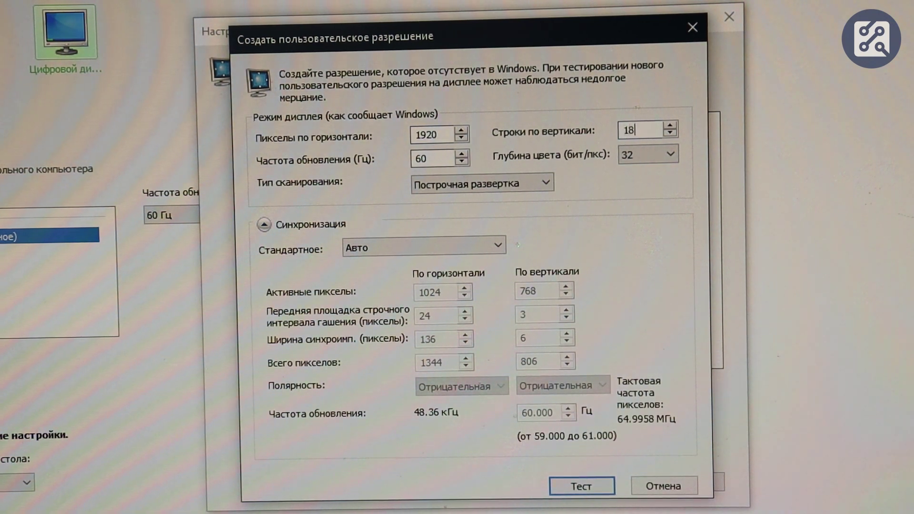
key("BackSpace")
type("080")
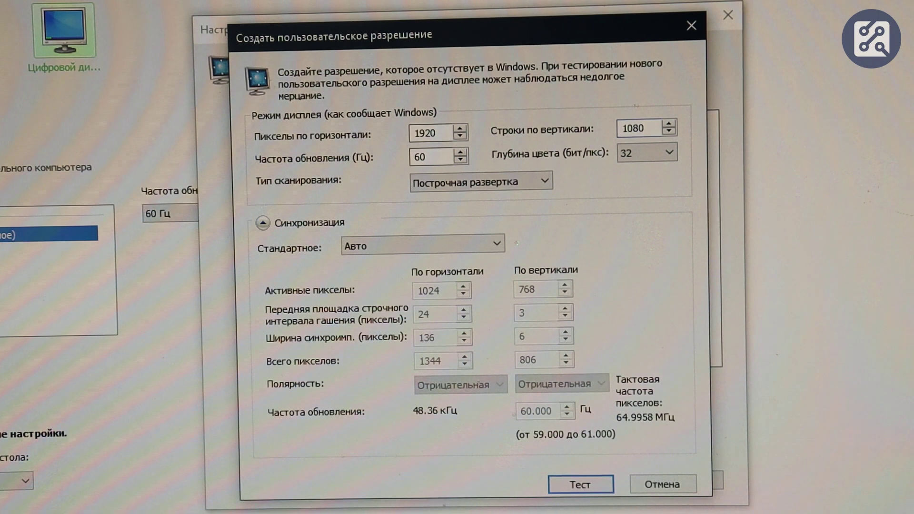
- Set the scan type to «Чересстрочная развертка» and the timing standard to GTF
left_click(438, 188)
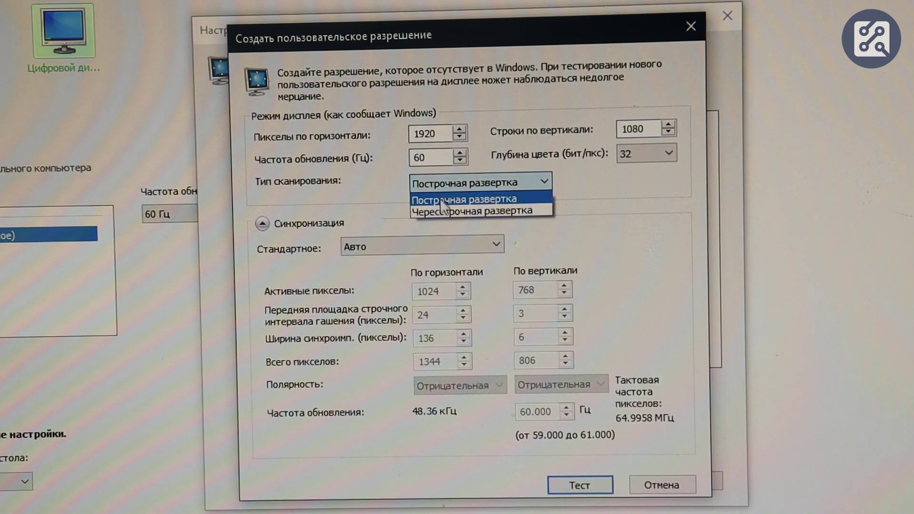
left_click(429, 209)
left_click(381, 247)
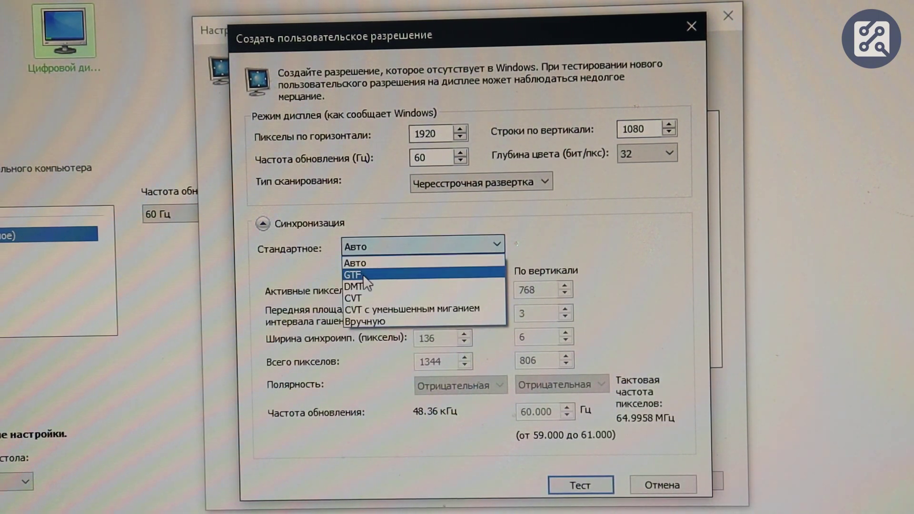
left_click(363, 275)
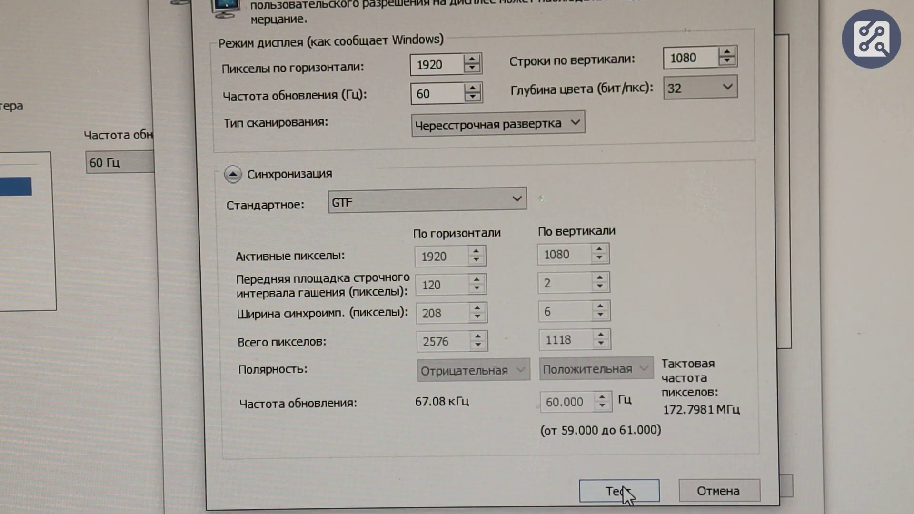
- Test the custom 1920 × 1080 resolution, save it and accept the customization settings
left_click(624, 490)
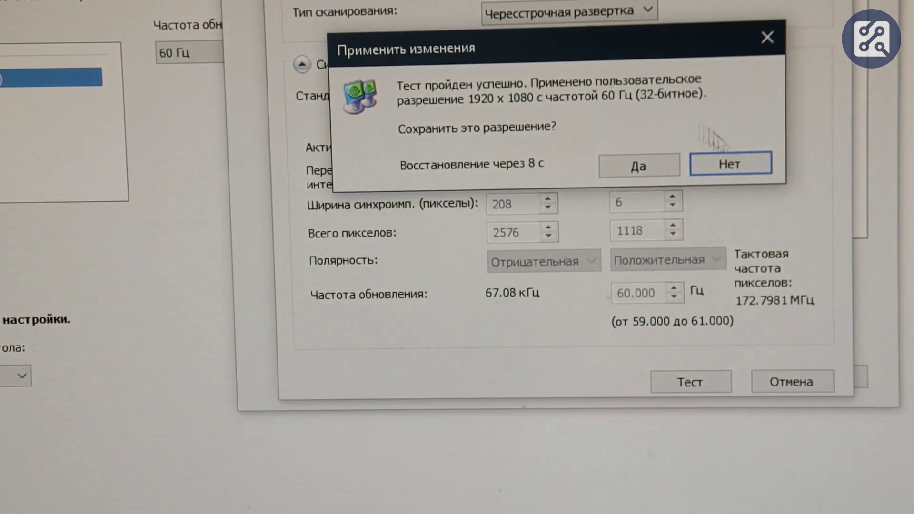
left_click(655, 165)
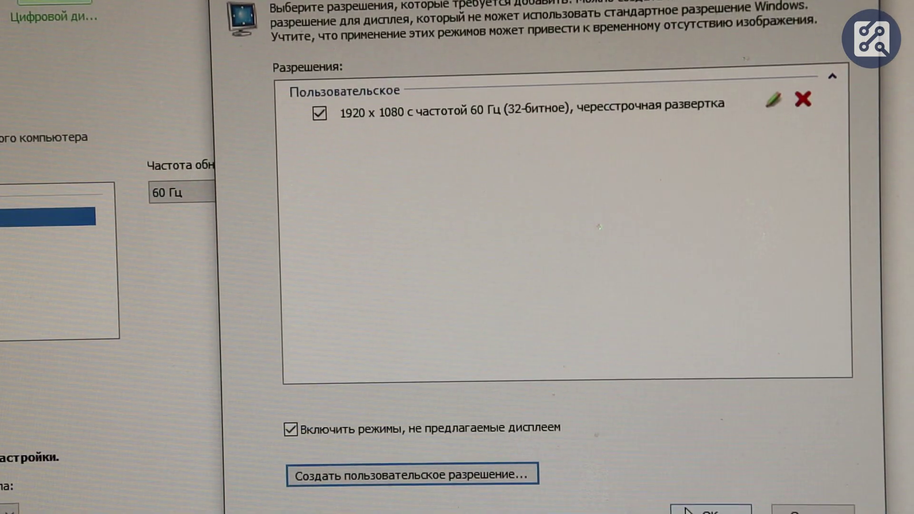
left_click(696, 446)
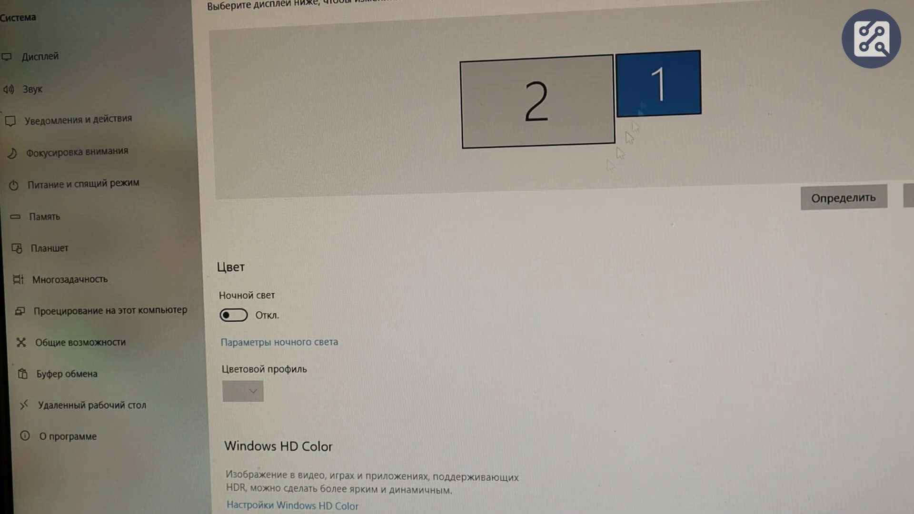
- In the Windows display settings, set display 1's screen resolution to 1920 × 1080 and keep the change
scroll(455, 320, "down", 10)
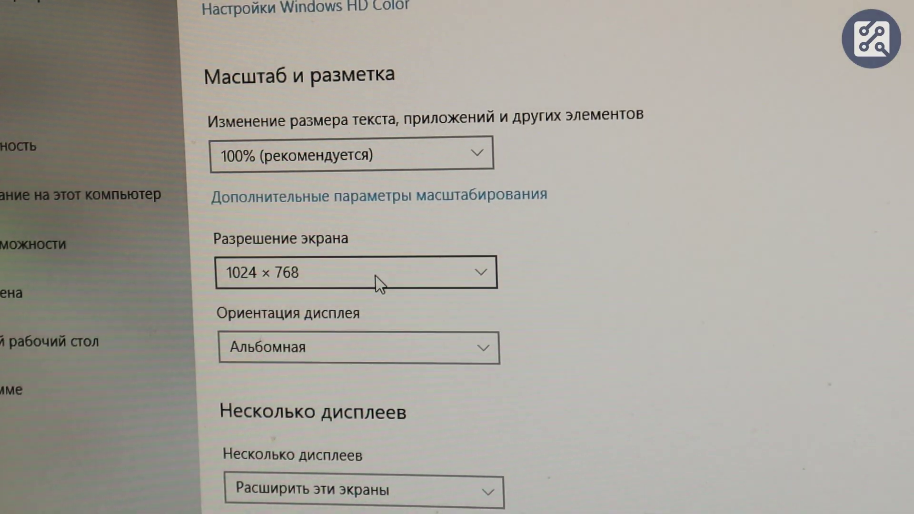
left_click(345, 307)
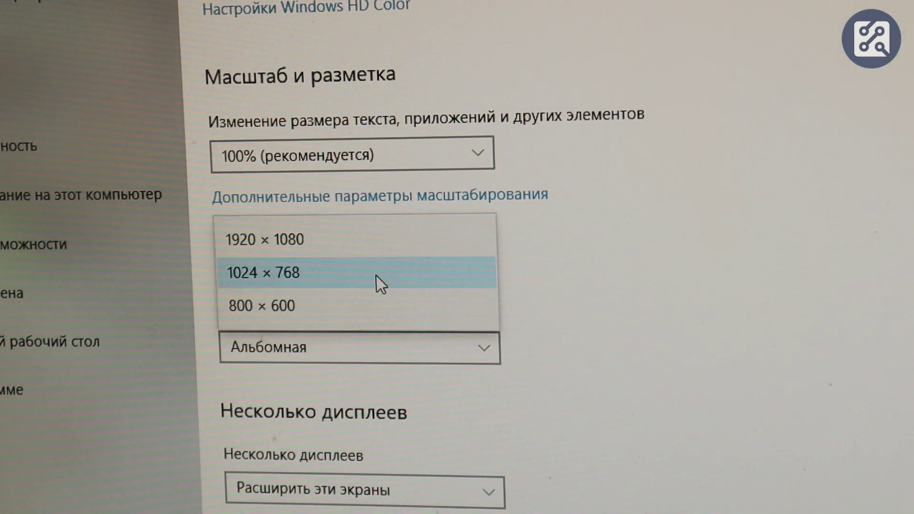
left_click(327, 242)
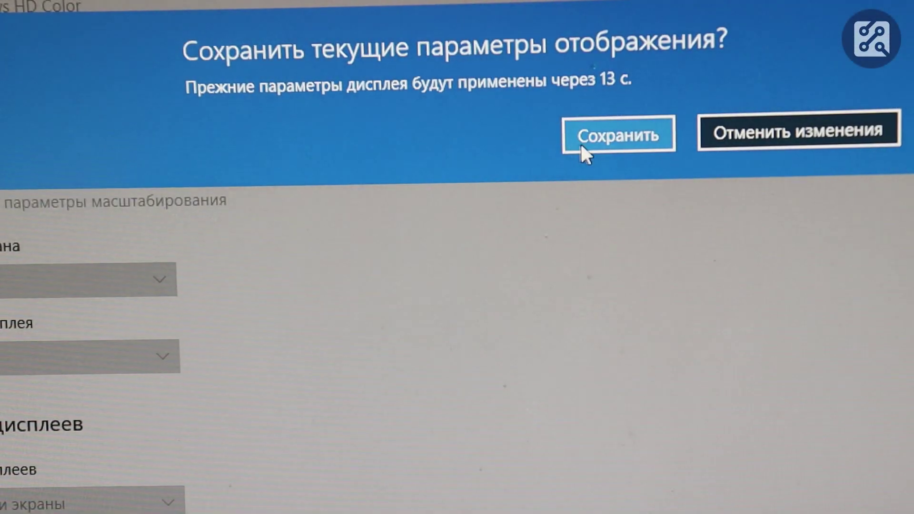
left_click(582, 143)
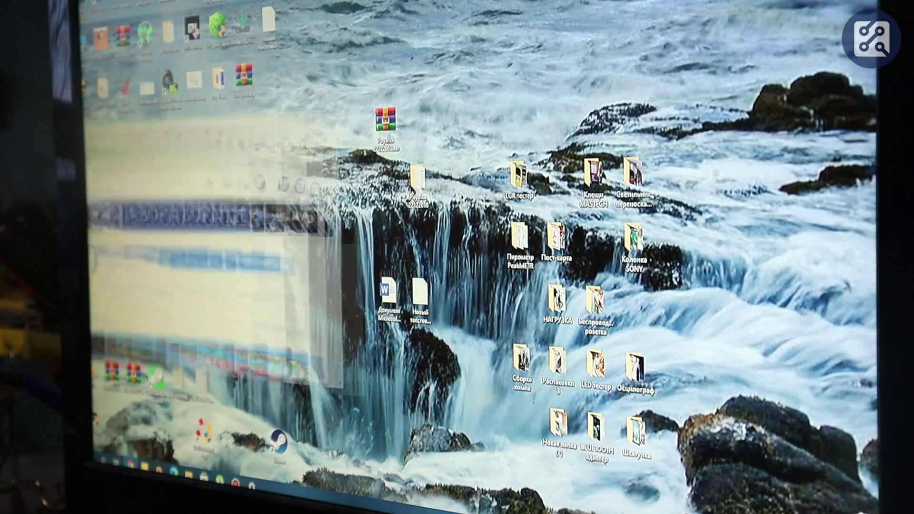
left_click_drag(409, 147, 433, 2)
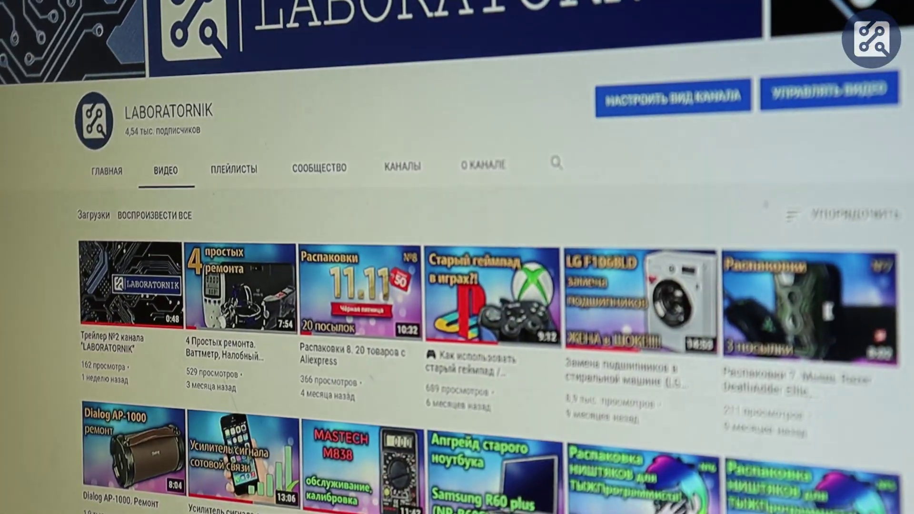
left_click(227, 414)
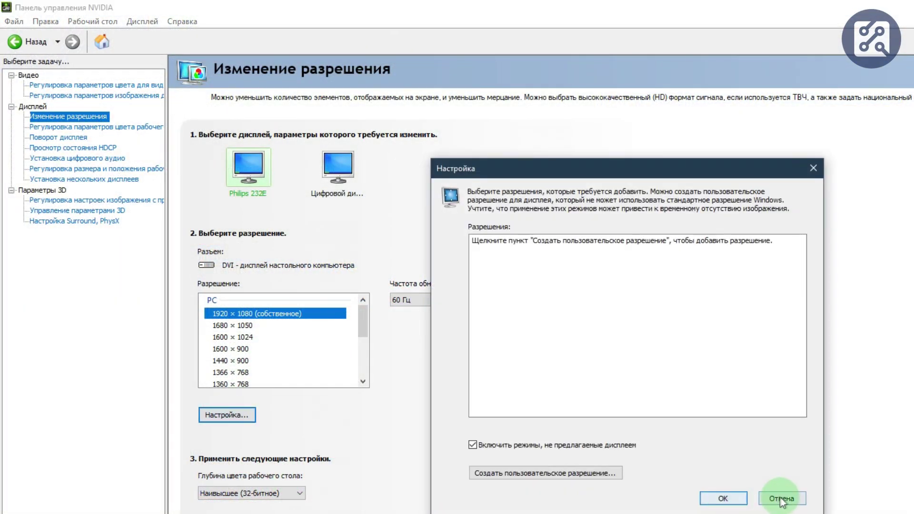
left_click(781, 500)
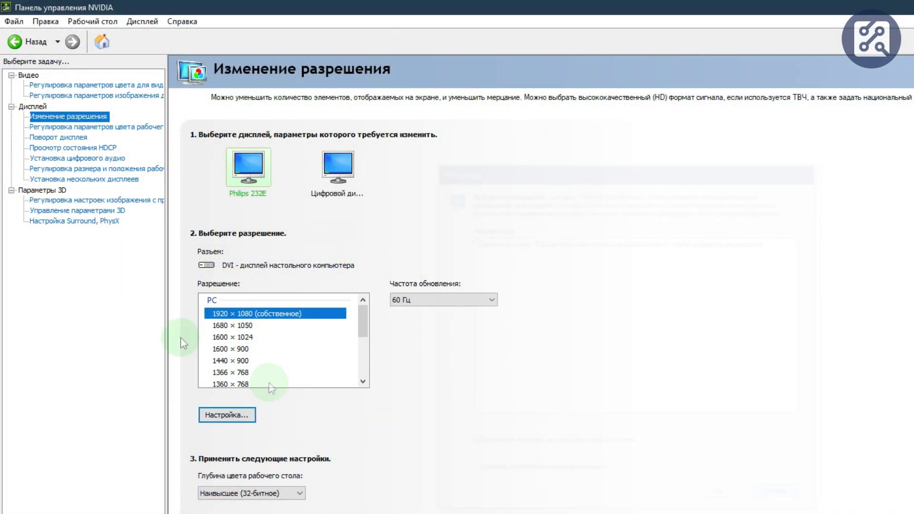
- In the desktop size and position settings, review the scaling options, select the digital display and enable desktop resizing
left_click(78, 171)
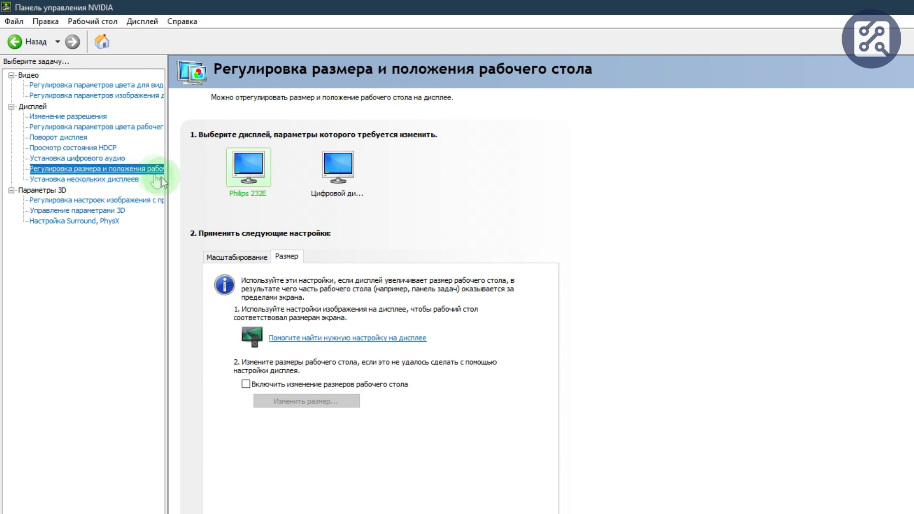
left_click(232, 256)
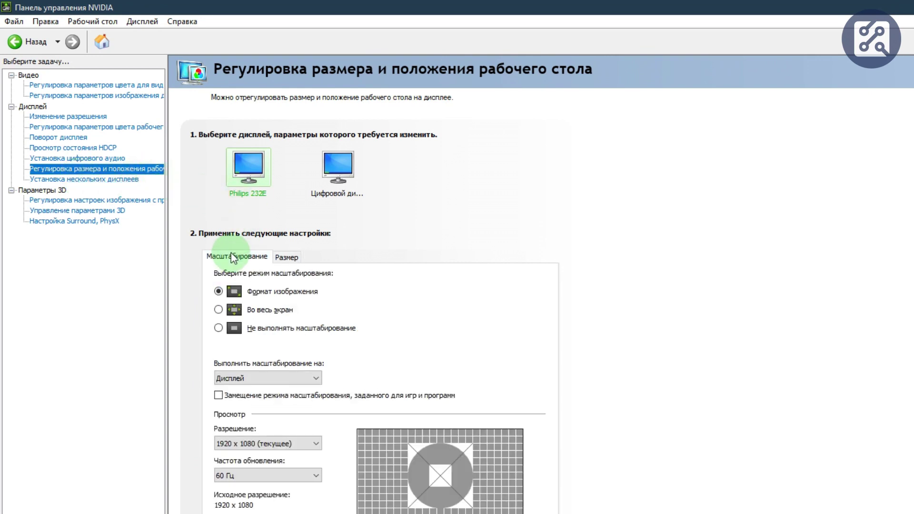
left_click(333, 179)
left_click(230, 475)
left_click(601, 465)
left_click(287, 257)
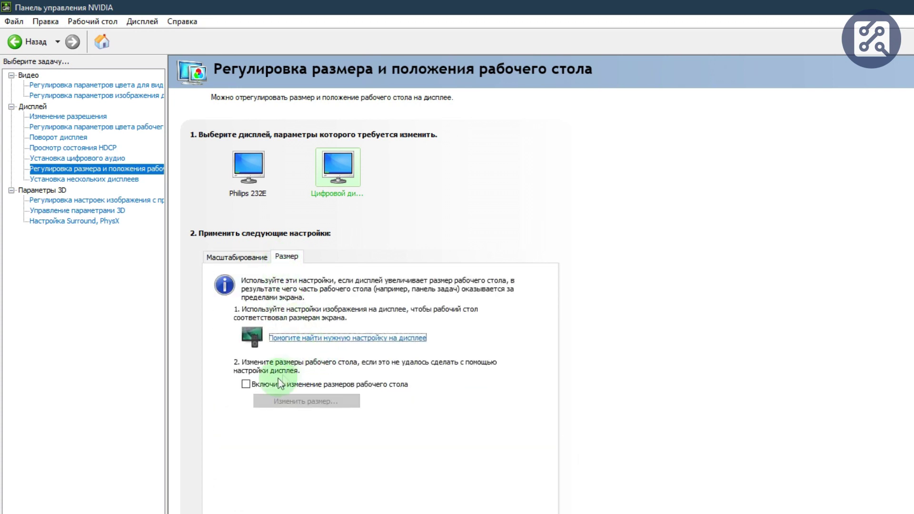
left_click(252, 386)
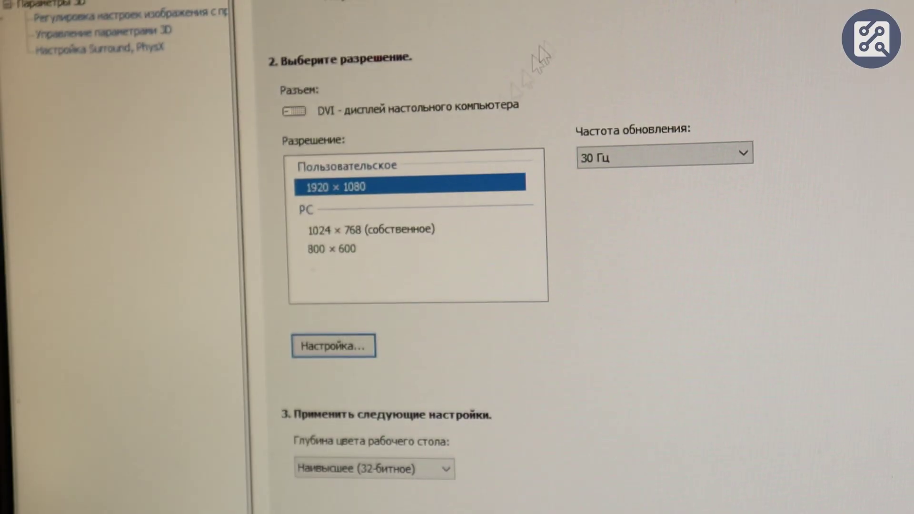
- Return the display to its native 1024 × 768 resolution, keep the change and delete the custom 1920 × 1080 resolution
left_click(358, 233)
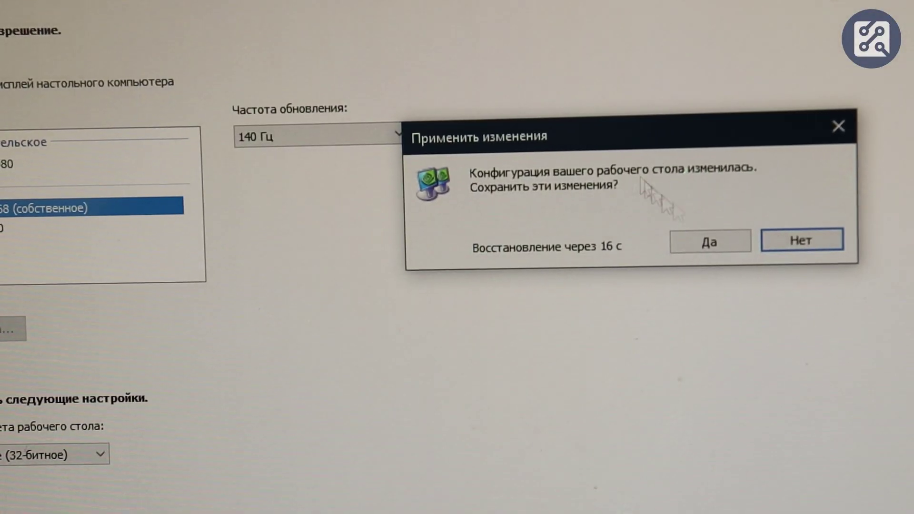
left_click(710, 241)
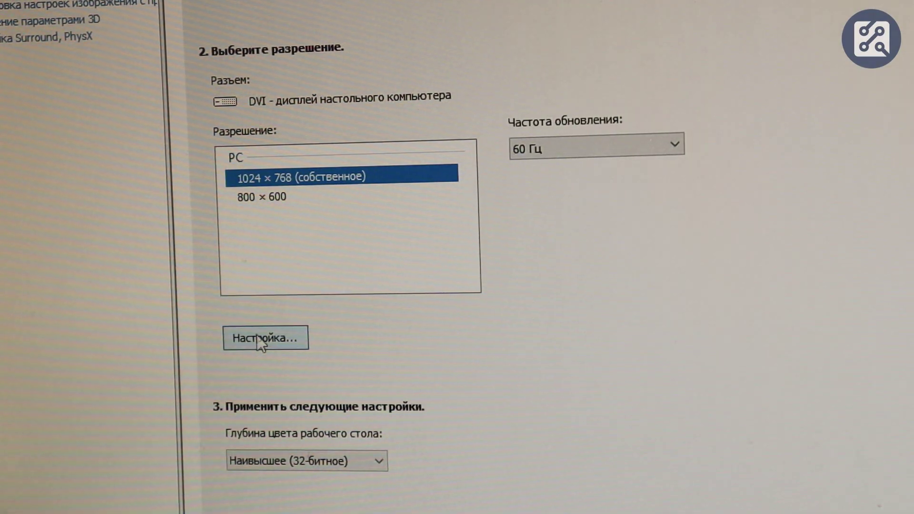
left_click(258, 337)
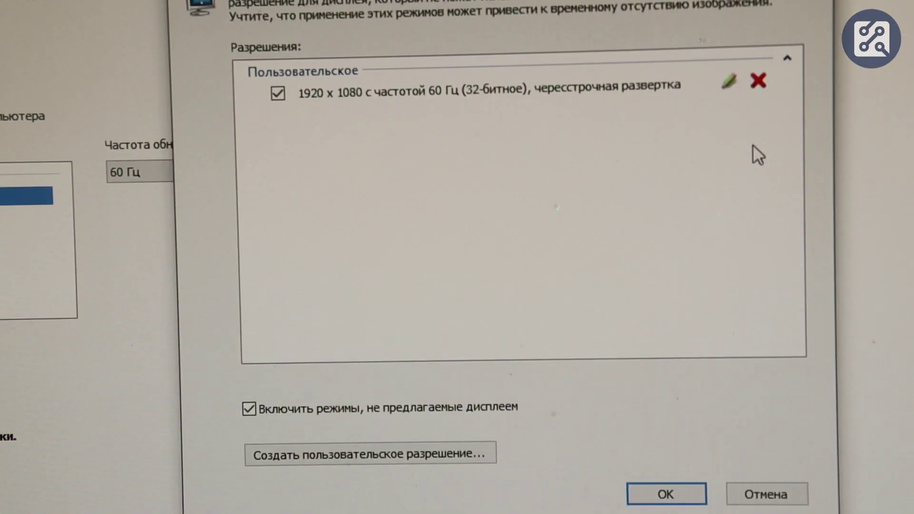
left_click(757, 80)
left_click(625, 280)
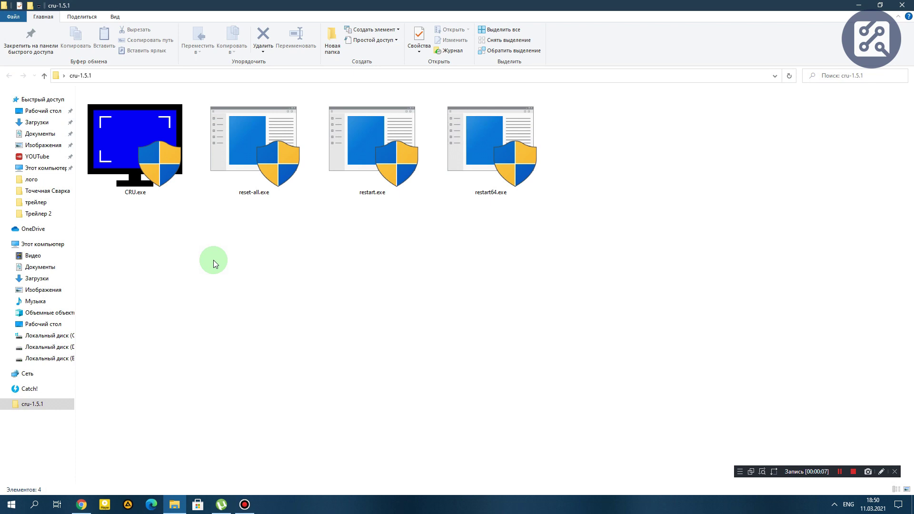
- Examine the programs in the cru-1.5.1 folder: CRU.exe, reset-all.exe, restart.exe and restart64.exe
left_click(119, 157)
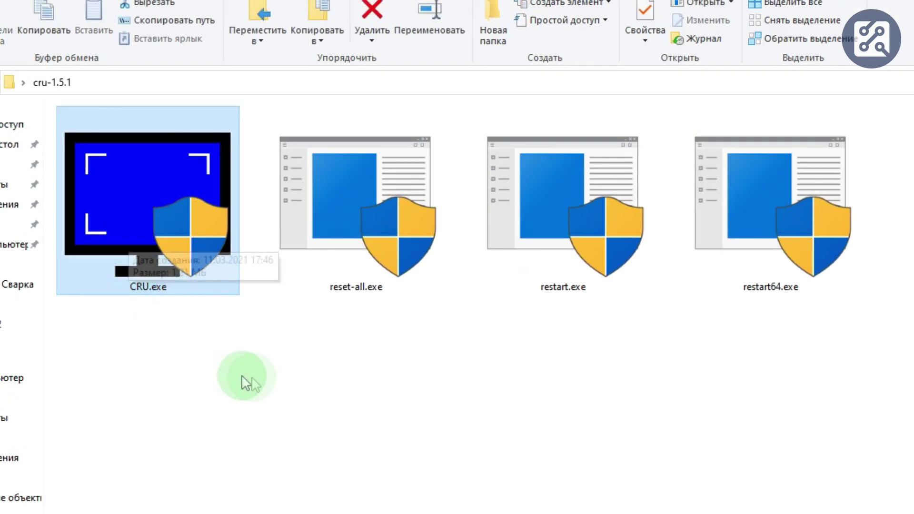
left_click(335, 233)
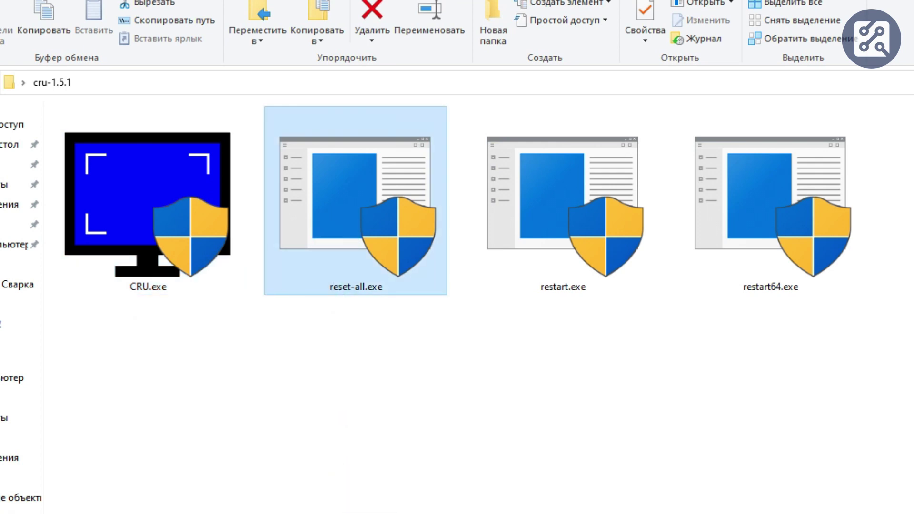
left_click(564, 213)
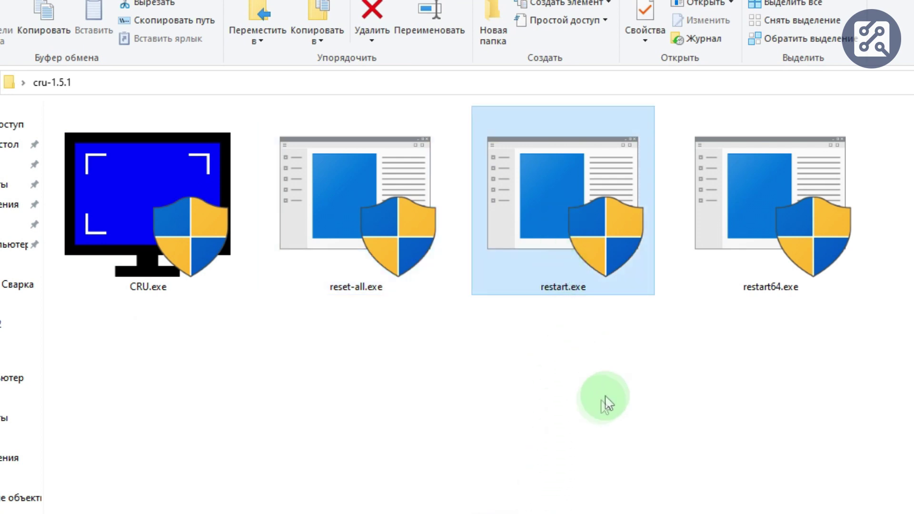
left_click(733, 244)
left_click(643, 389)
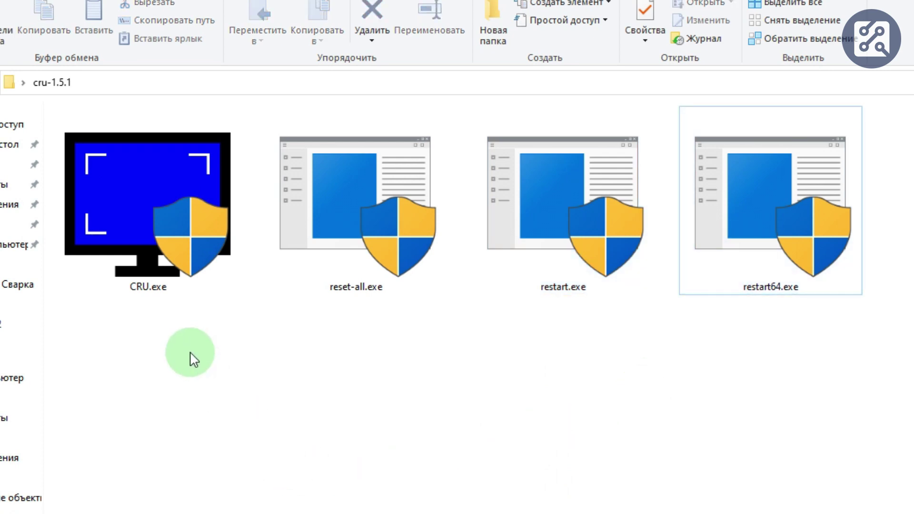
- Launch CRU.exe and enable all established resolutions for PNP09FF - Generic Non-PnP Monitor
left_click(129, 259)
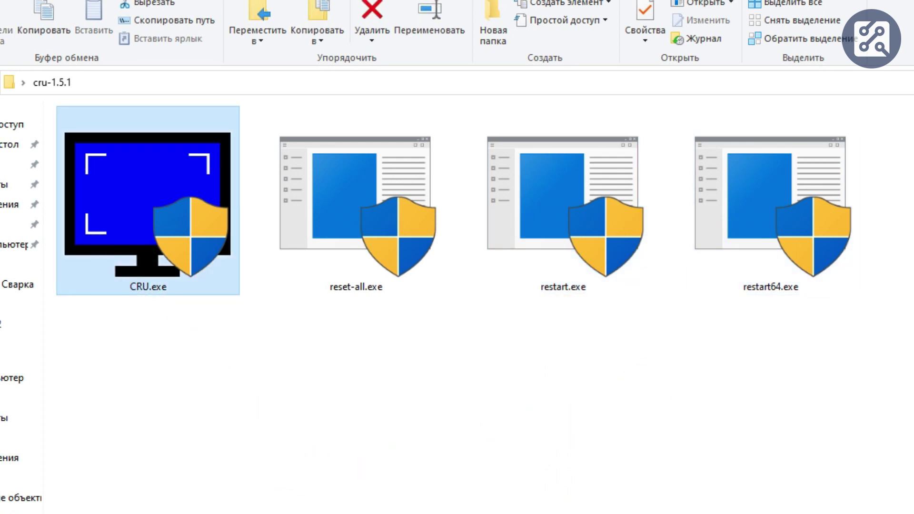
left_click(380, 286)
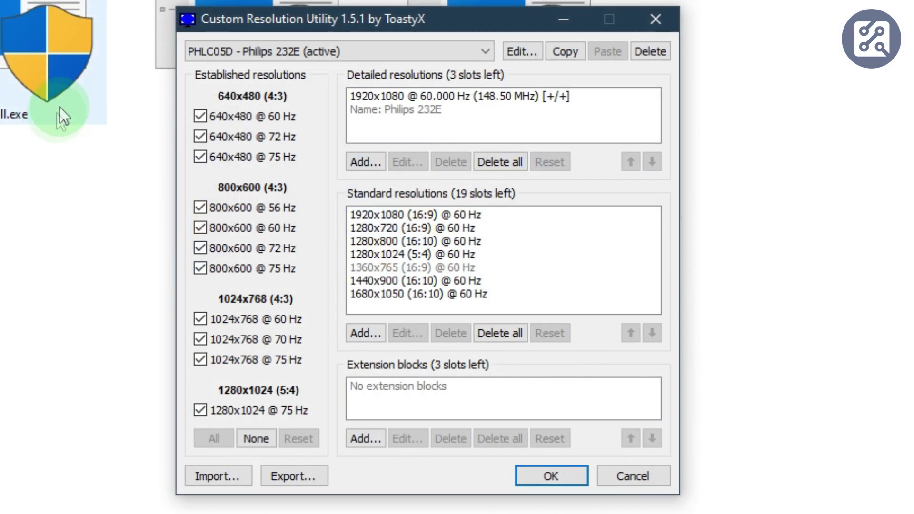
left_click(233, 29)
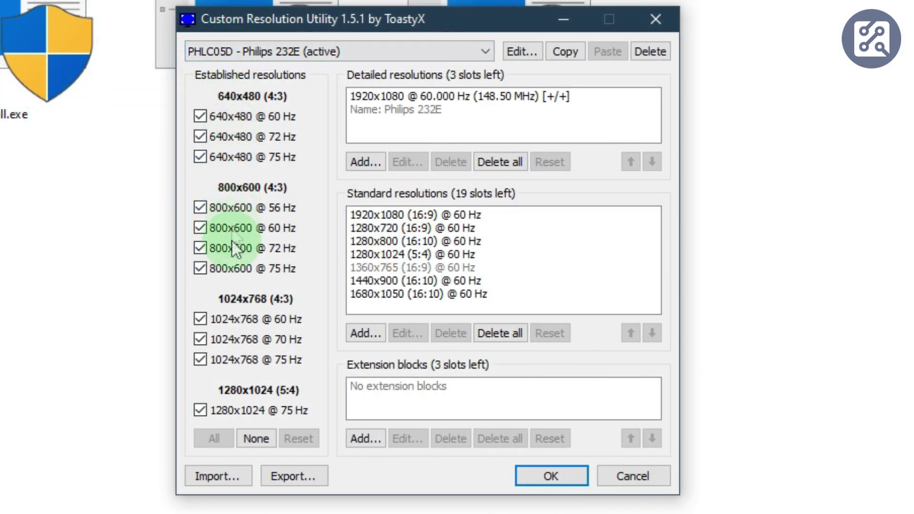
left_click(272, 53)
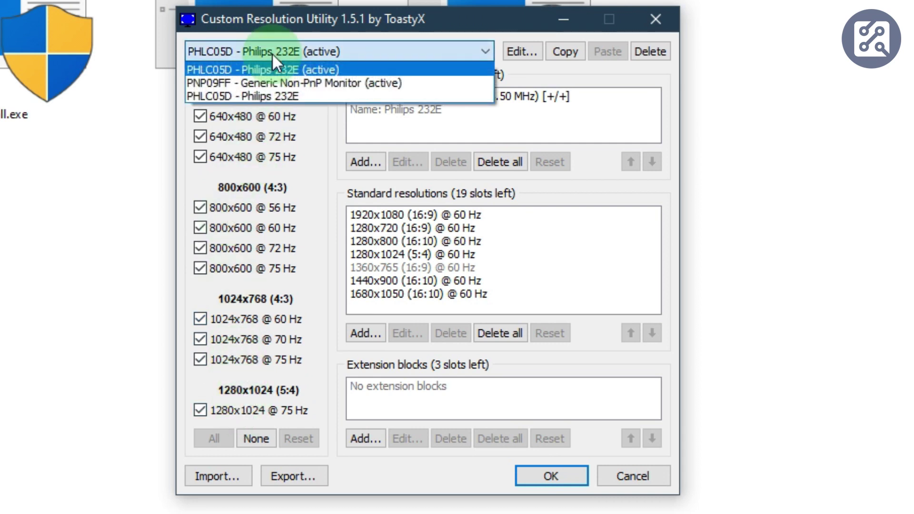
left_click(327, 85)
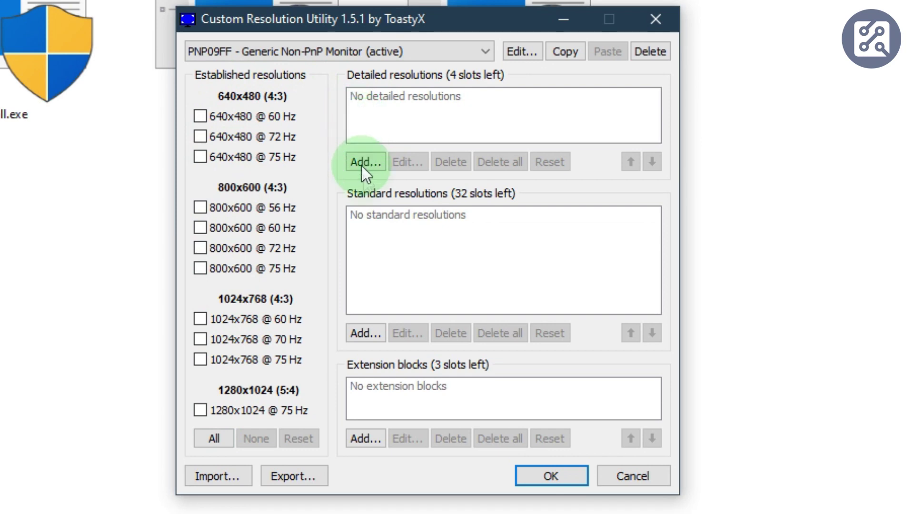
left_click(213, 438)
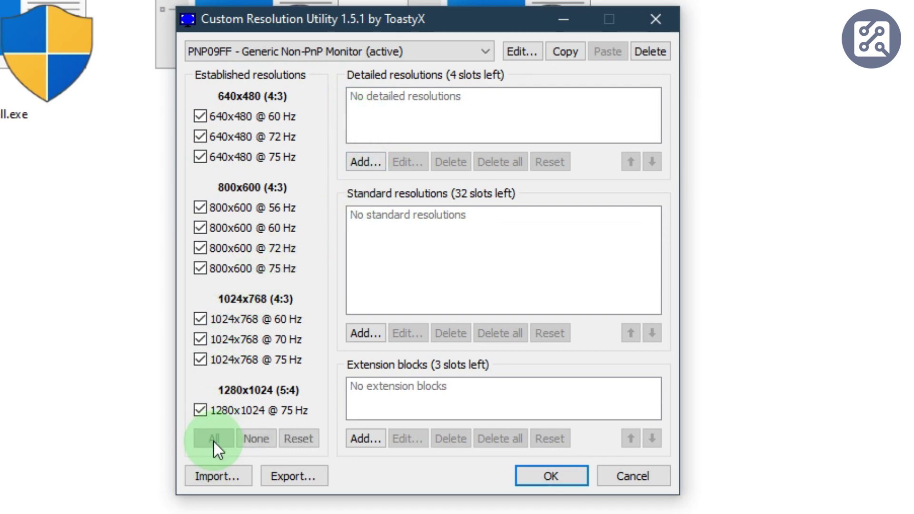
- Start a new detailed resolution for the Generic Non-PnP Monitor with the timing set to Native (PC)
left_click(365, 164)
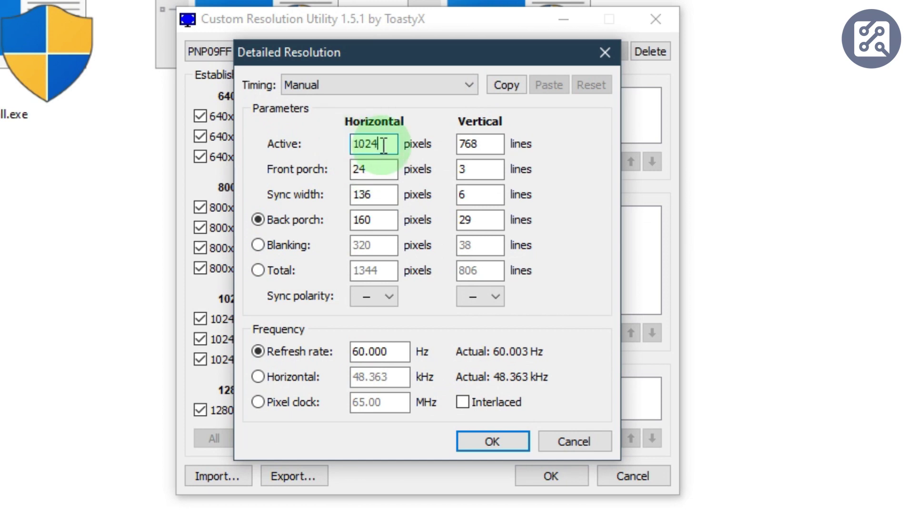
left_click(347, 93)
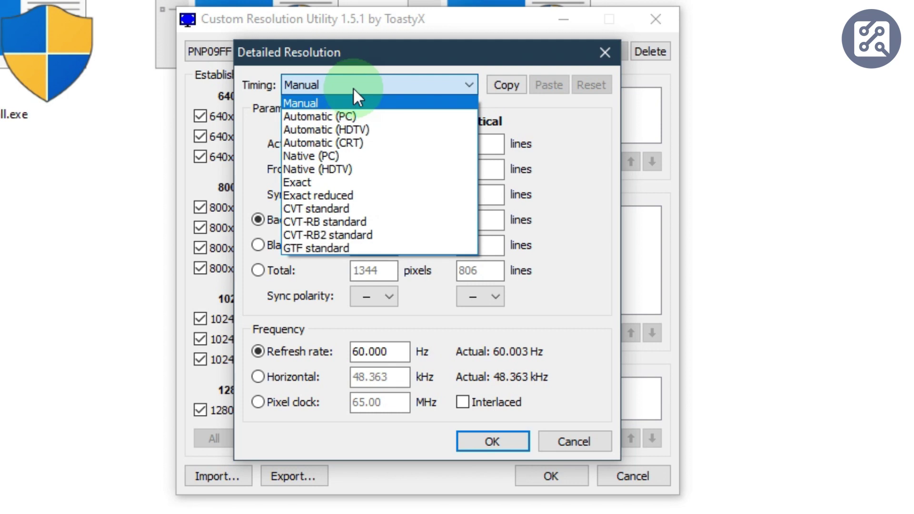
left_click(344, 156)
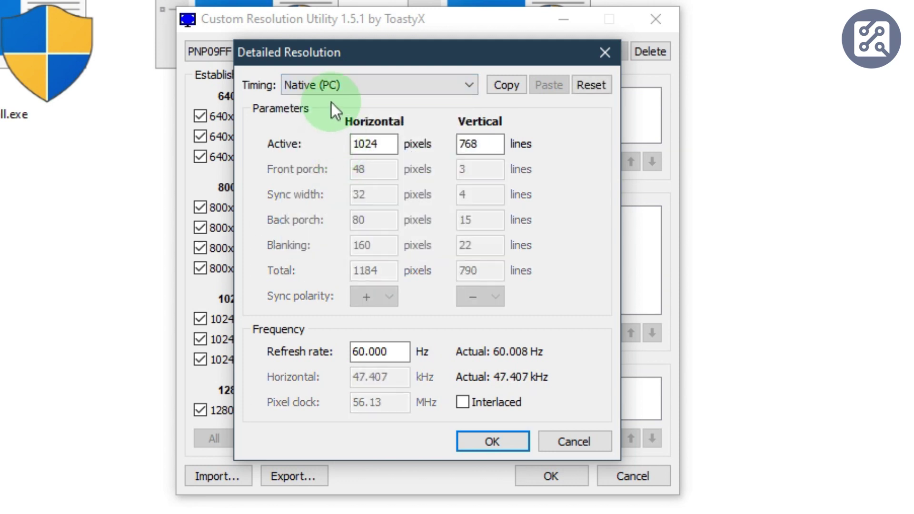
left_click(339, 93)
left_click(335, 114)
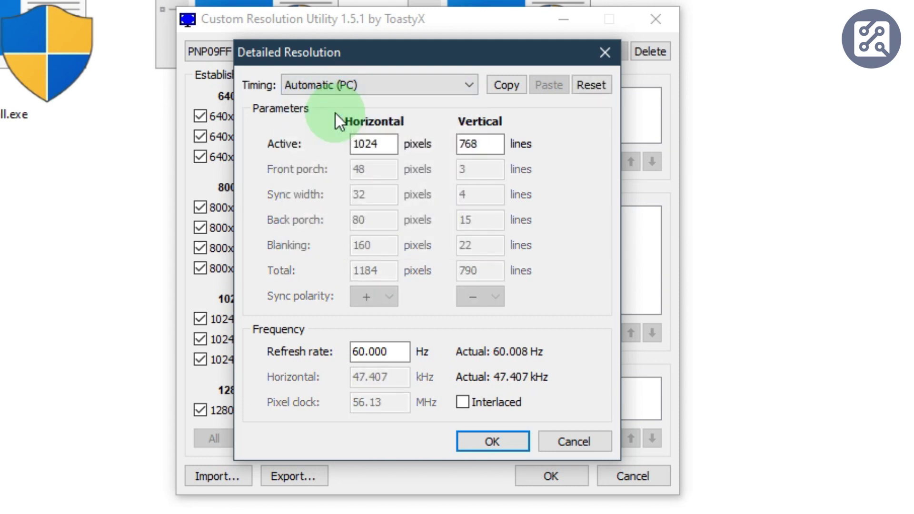
left_click(336, 95)
left_click(344, 155)
- Set the detailed resolution's active size to 1920 horizontal pixels and 1080 vertical lines, accept it and save the monitor's configuration
double_click(374, 144)
type("19")
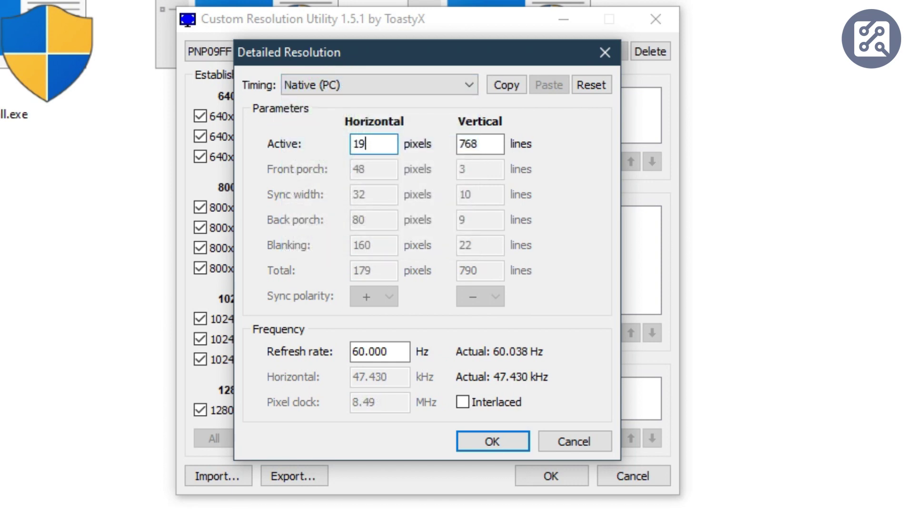
left_click(487, 148)
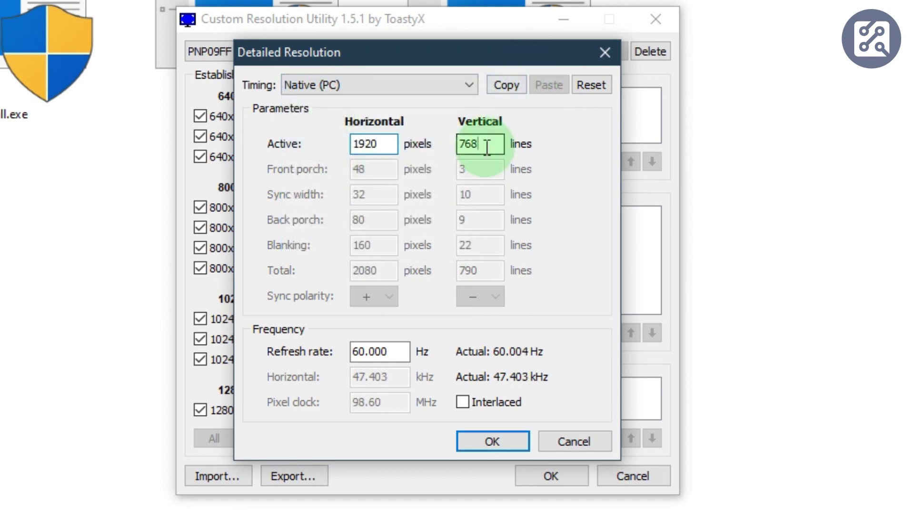
type("1080")
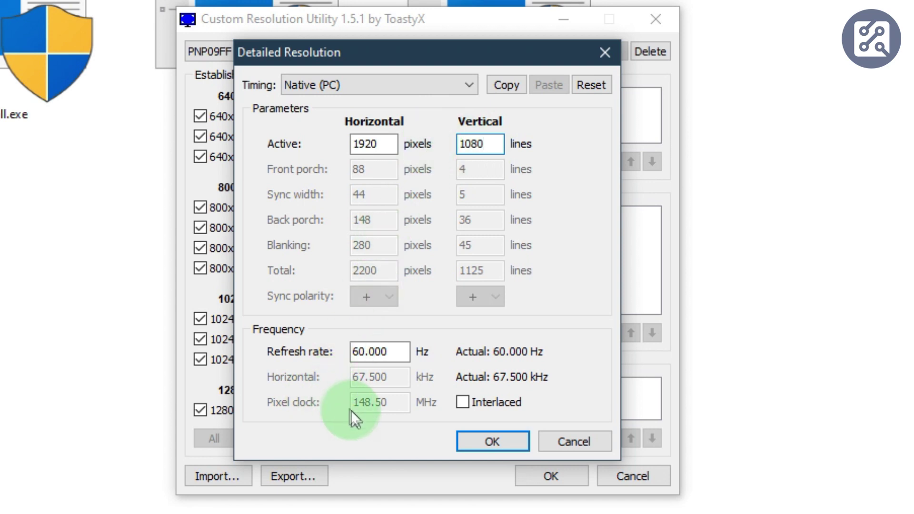
left_click(465, 450)
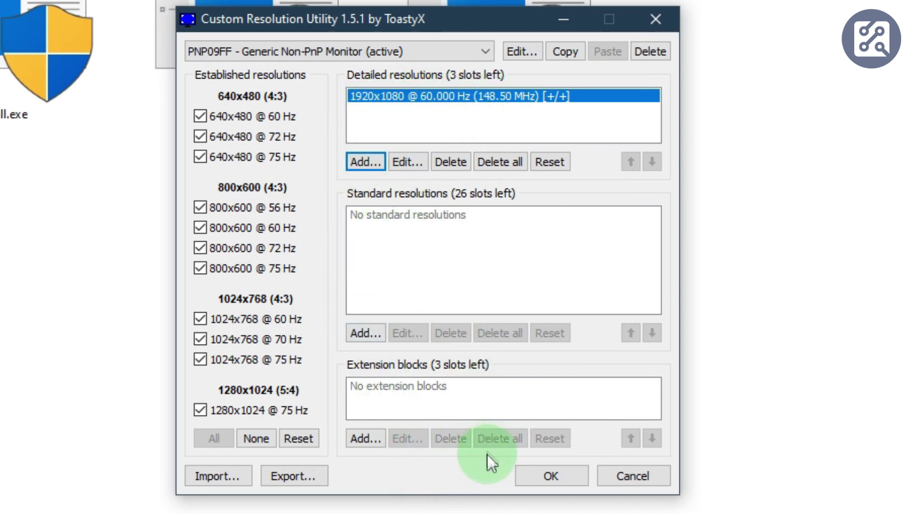
left_click(532, 476)
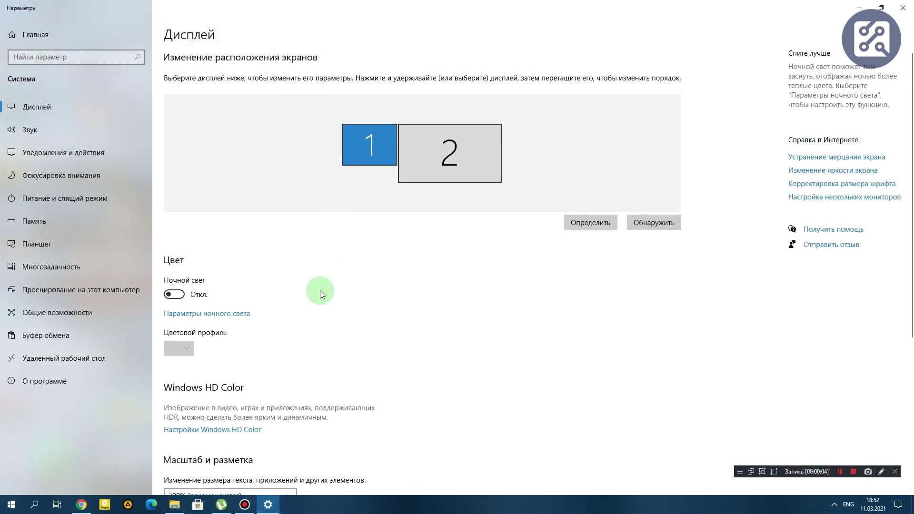
- Check which screen resolutions the Windows display settings offer for display 1
scroll(320, 294, "down", 5)
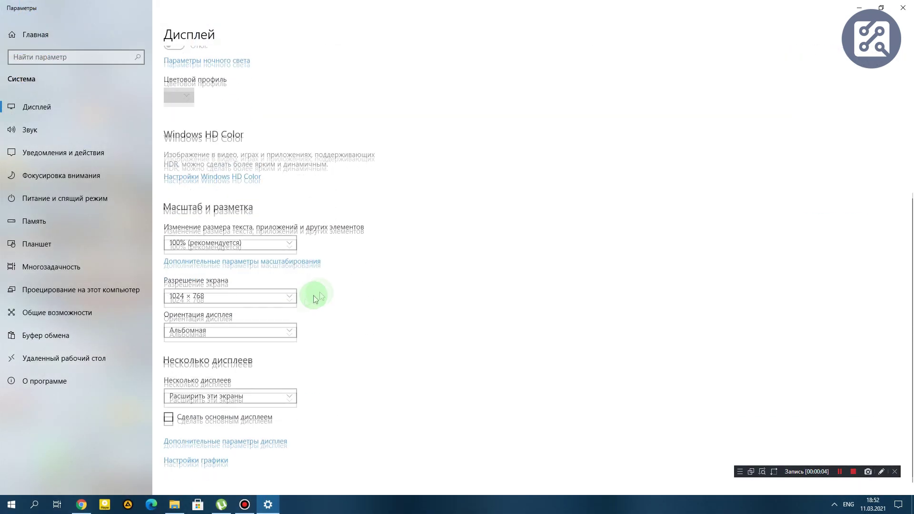
left_click(229, 289)
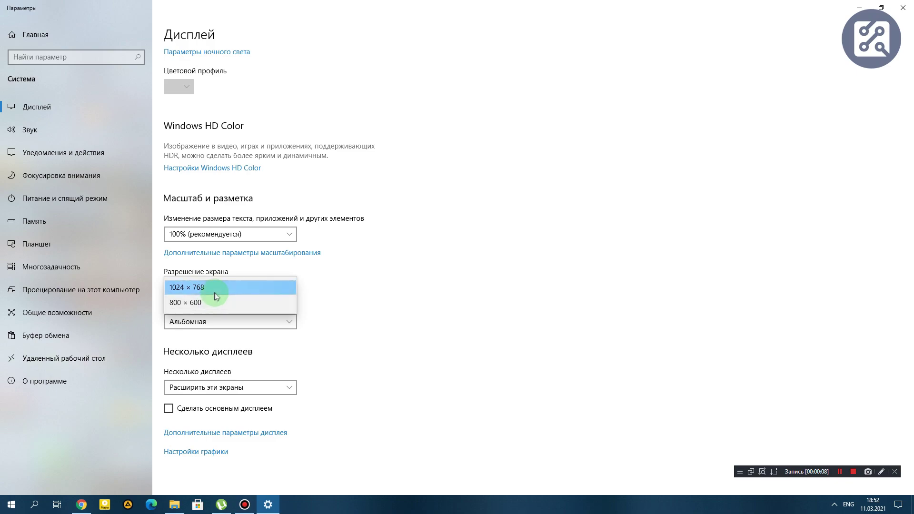
left_click(452, 285)
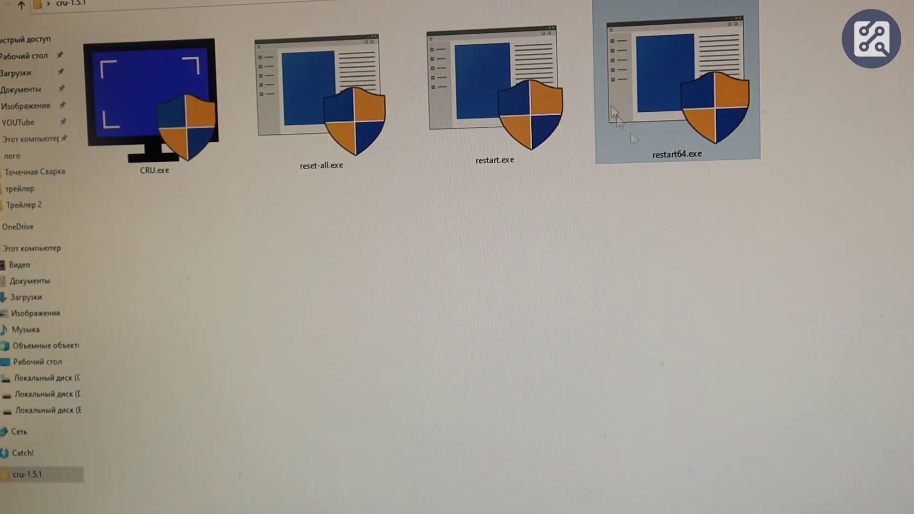
- Run restart64.exe from the cru-1.5.1 folder and allow it to make changes, restarting the graphics driver
double_click(653, 82)
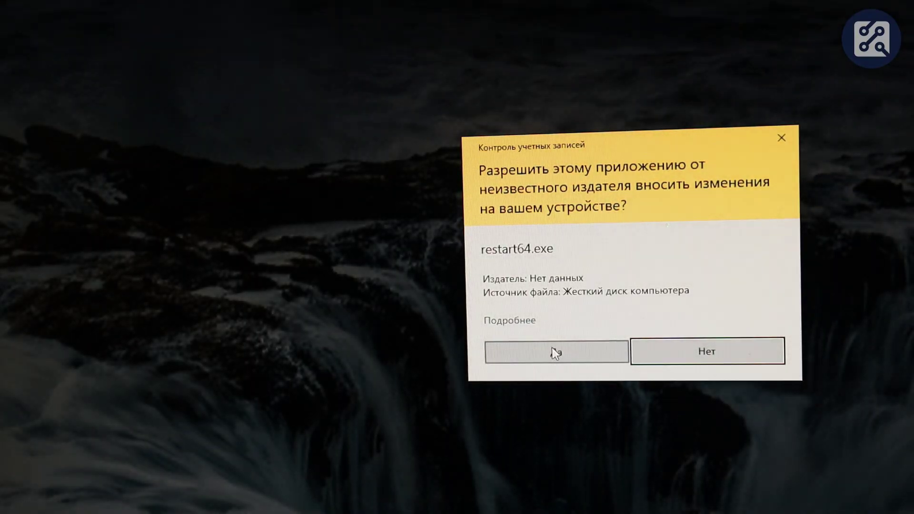
left_click(555, 354)
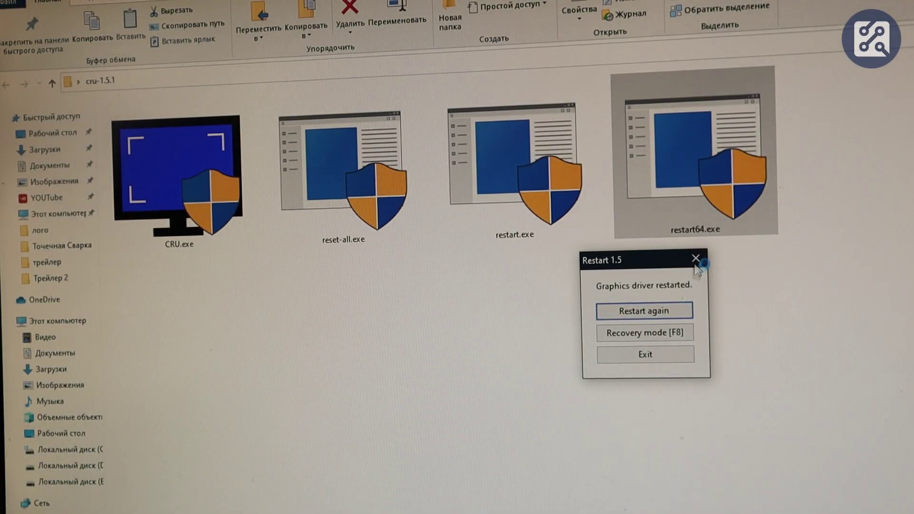
- Close the graphics driver restart utility, set display 1 to 1920 × 1080 in the Windows display settings and keep the change
left_click(696, 257)
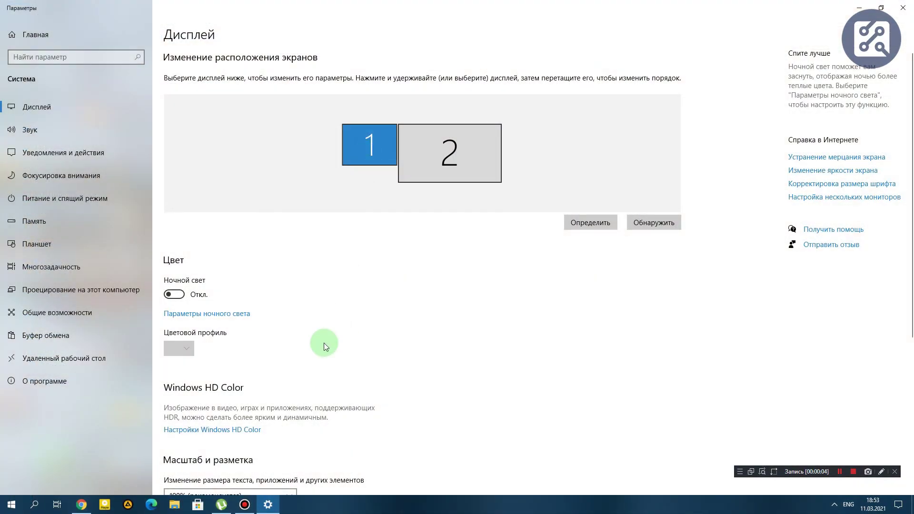
scroll(324, 343, "down", 5)
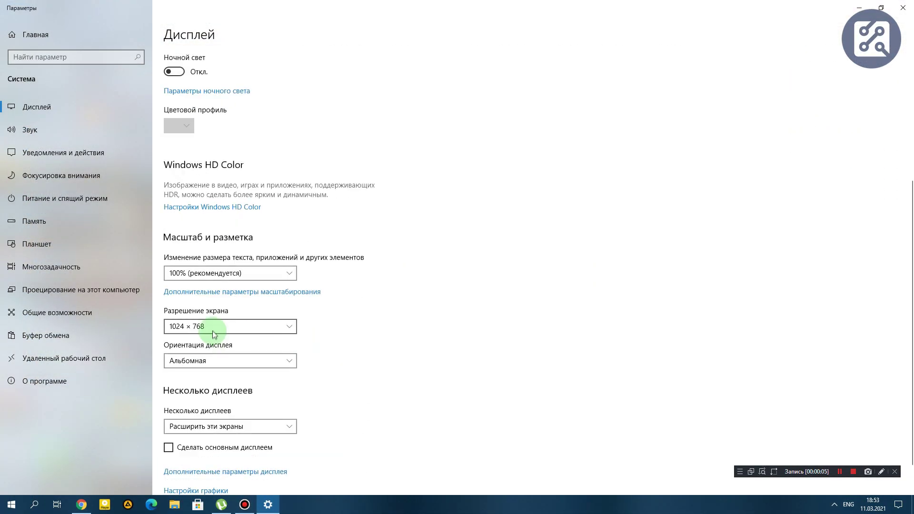
left_click(212, 327)
scroll(204, 293, "up", 3)
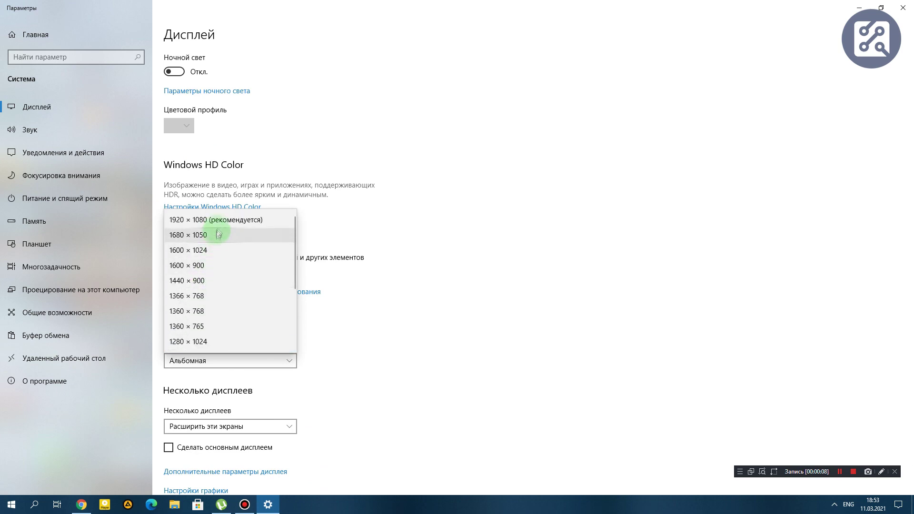
left_click(215, 220)
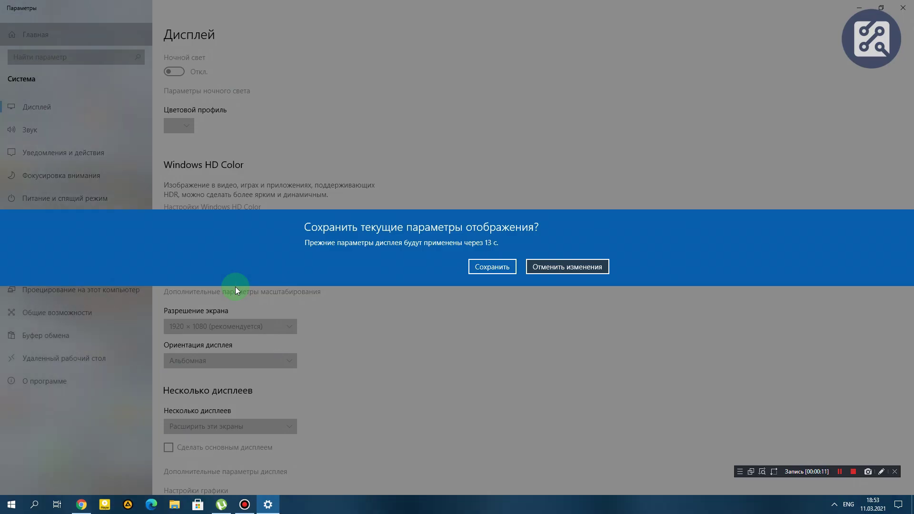
left_click(512, 270)
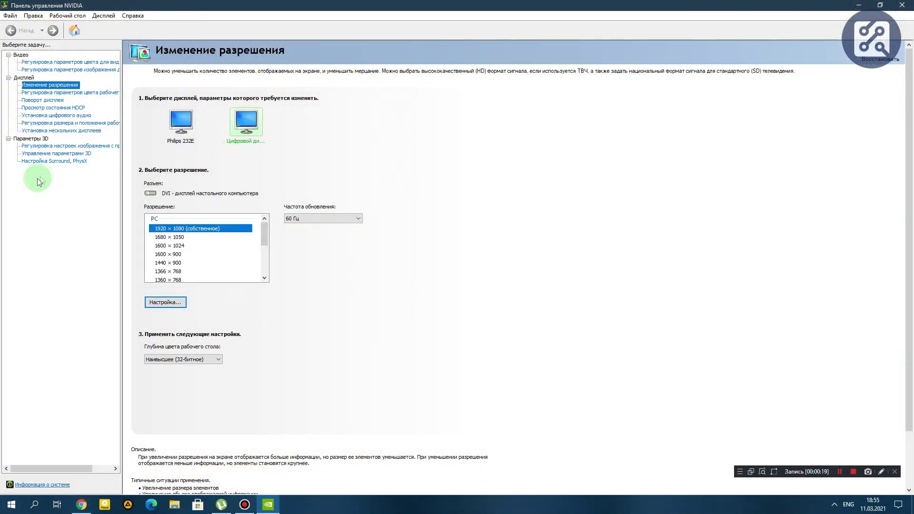
- Enable desktop resizing for the second, digital display in the NVIDIA Control Panel and apply it to start adjusting the size
left_click(50, 125)
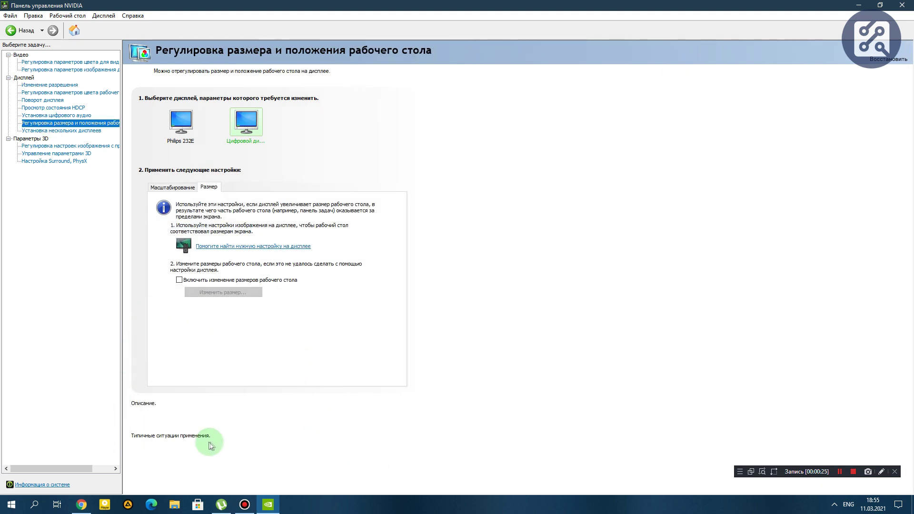
left_click(164, 189)
left_click(208, 186)
left_click(179, 280)
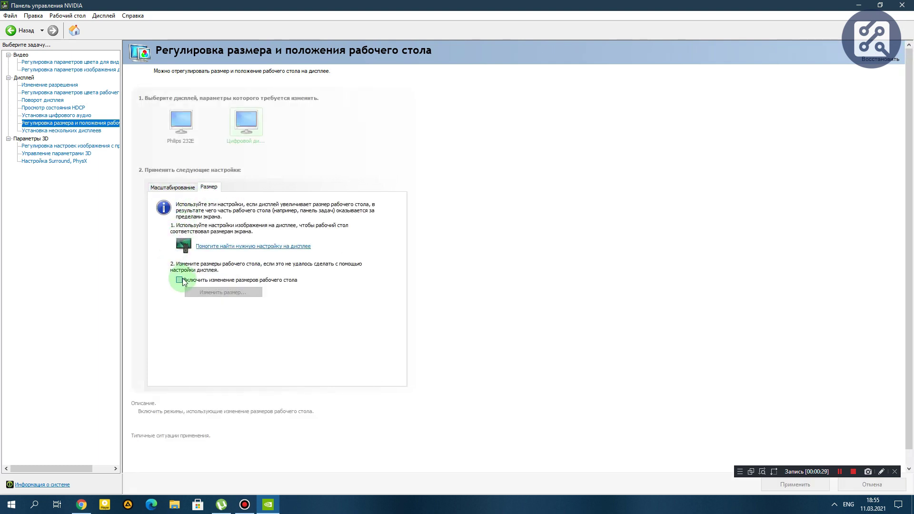
left_click(205, 292)
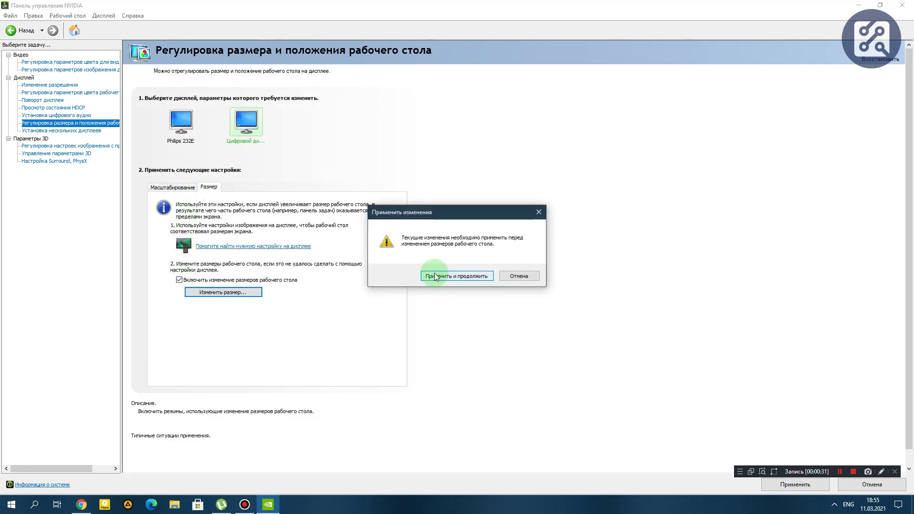
left_click(435, 277)
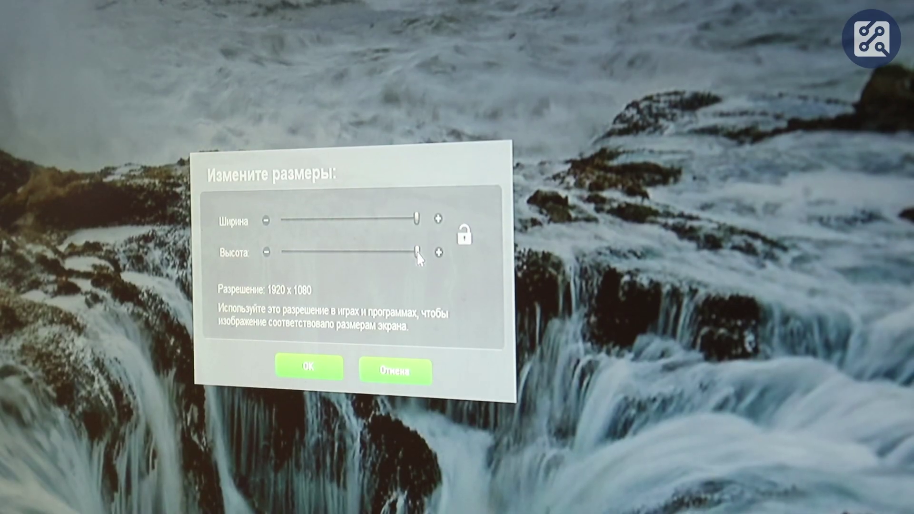
- Lock the width and height together, shrink the desktop to 1842 x 1036 and keep the new configuration
left_click(464, 234)
left_click_drag(417, 256, 395, 260)
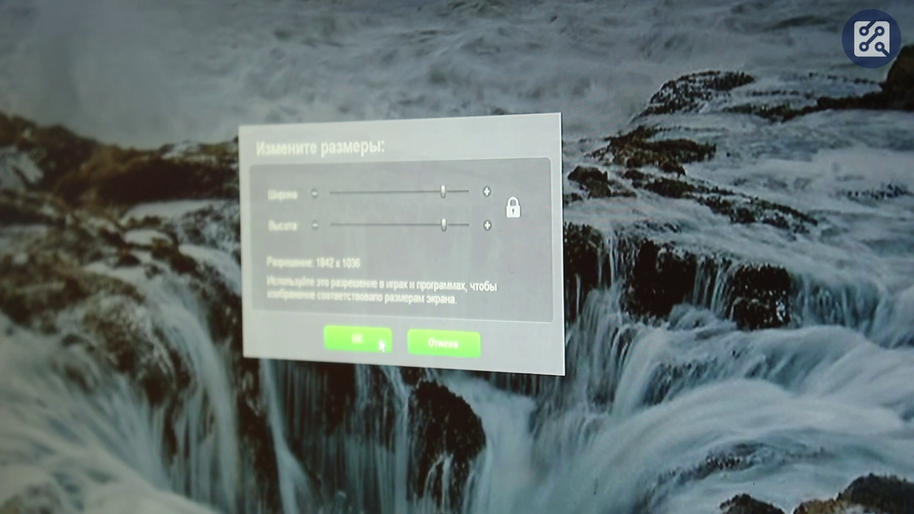
left_click(380, 344)
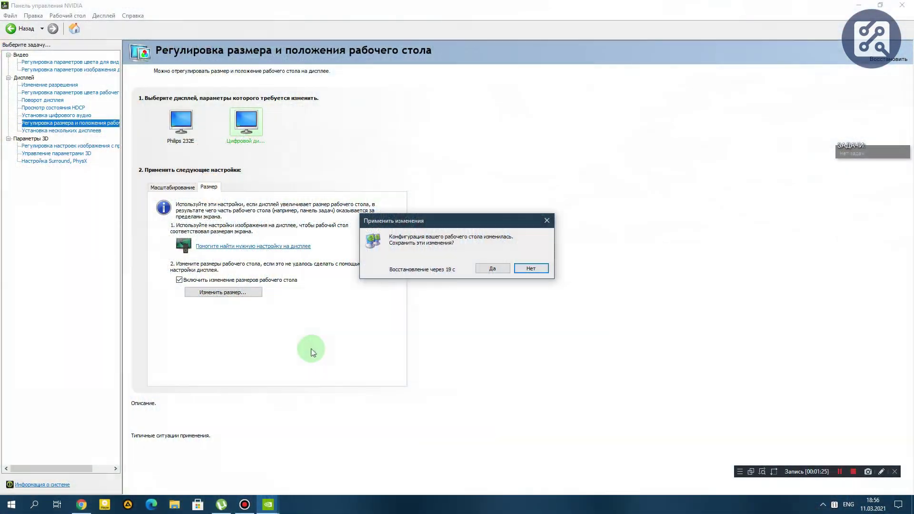
left_click(492, 268)
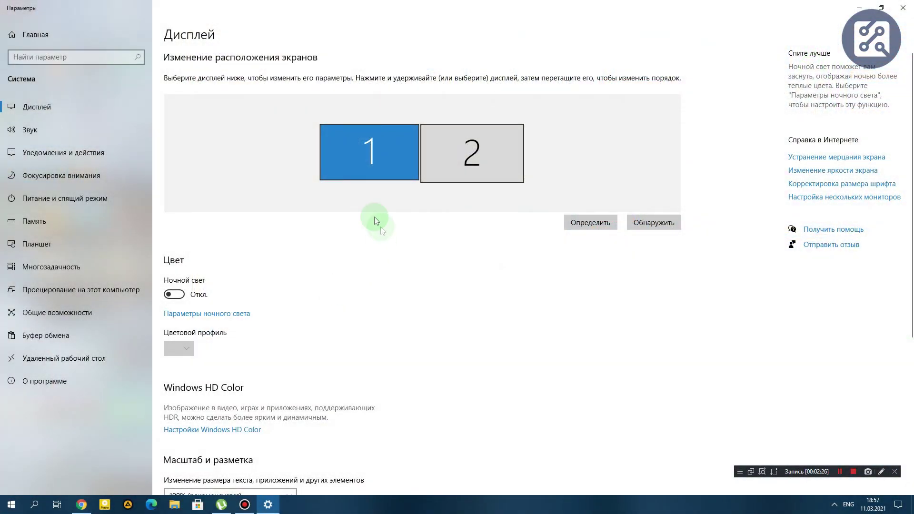
- Check the screen resolutions set for display 1 and display 2 in the Windows display settings
scroll(279, 337, "down", 3)
scroll(279, 339, "down", 2)
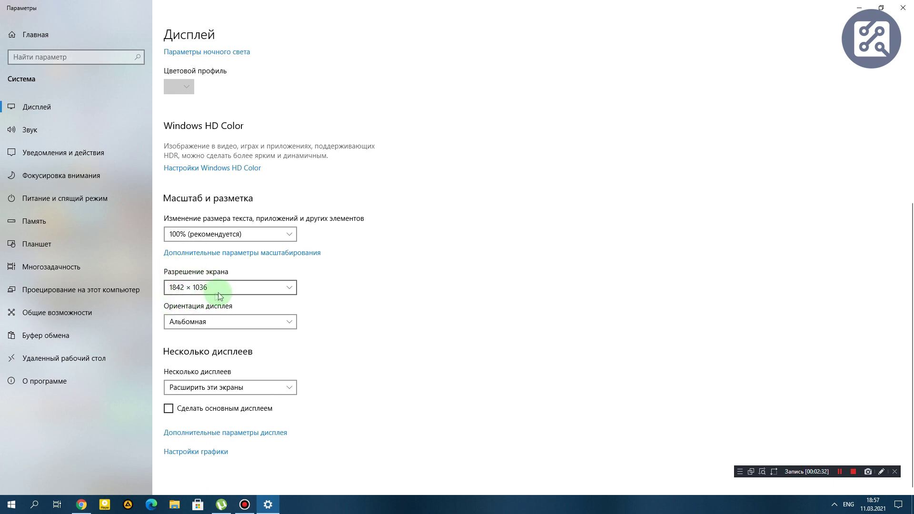
scroll(389, 294, "up", 5)
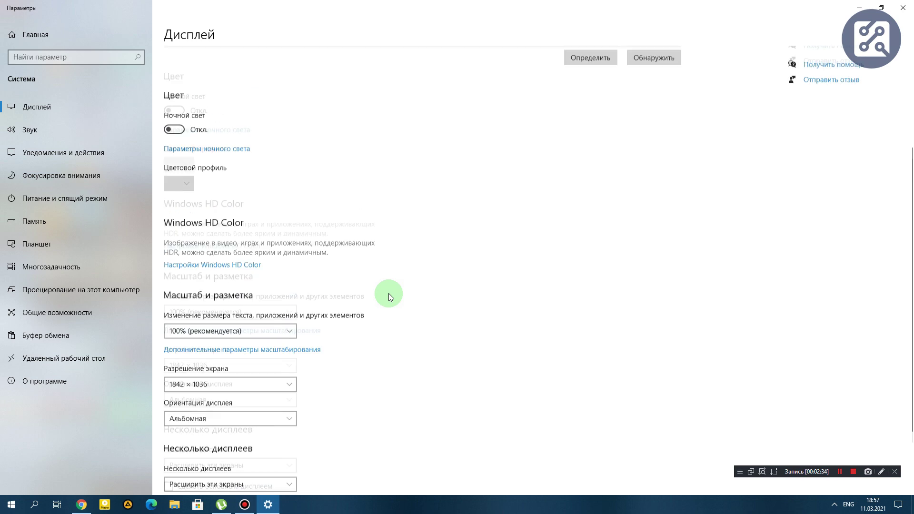
left_click(439, 154)
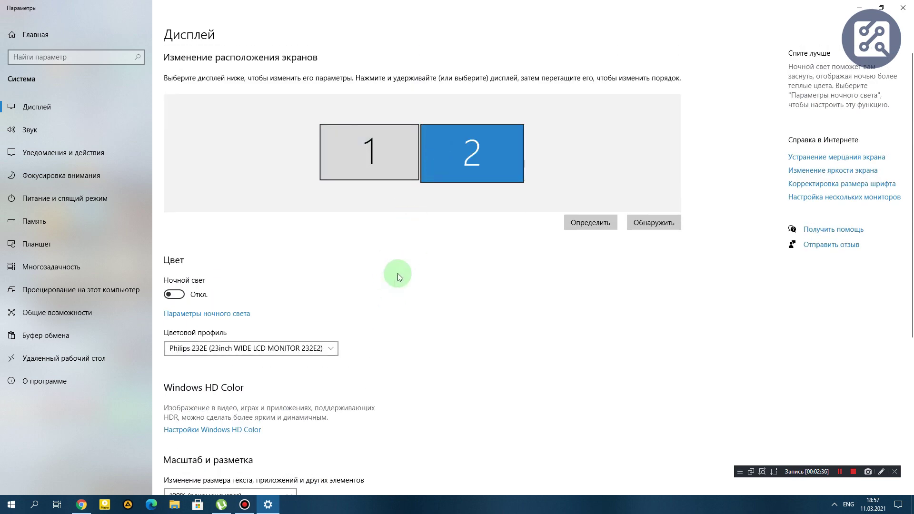
scroll(396, 295, "down", 4)
left_click(249, 126)
left_click(269, 126)
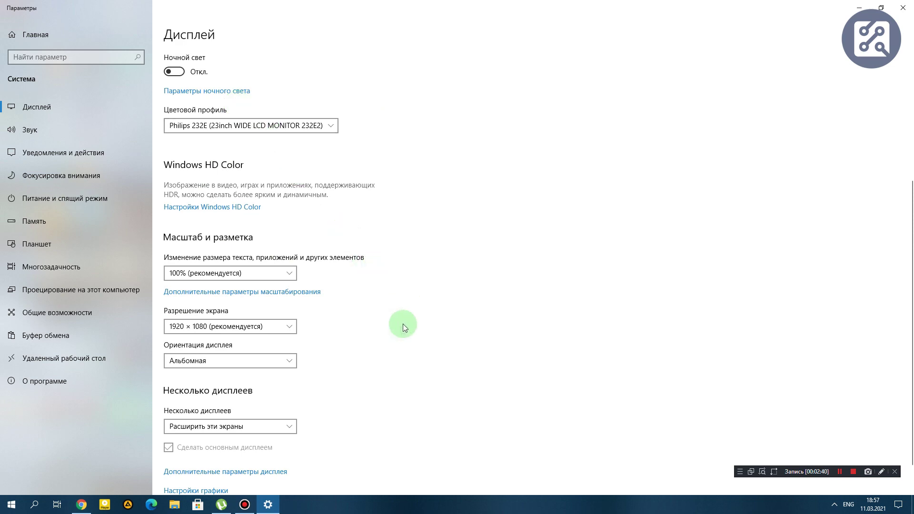
scroll(402, 328, "down", 1)
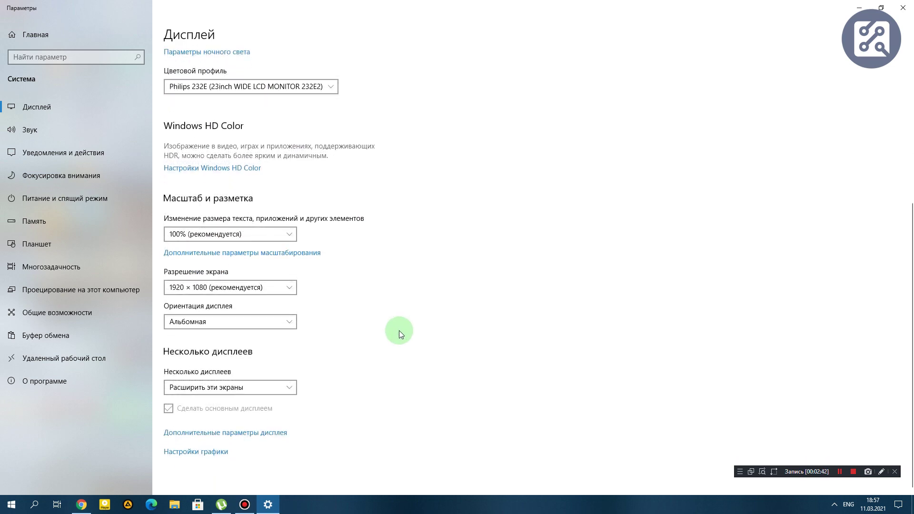
scroll(400, 340, "up", 7)
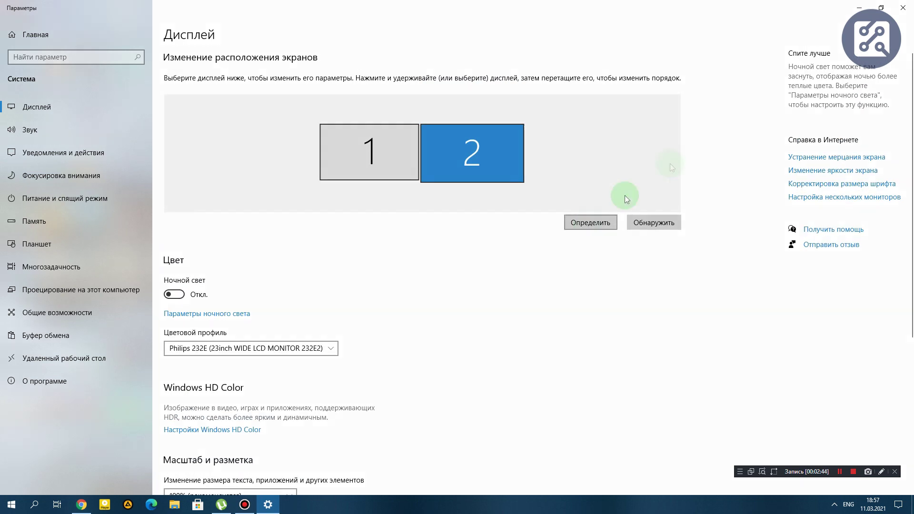